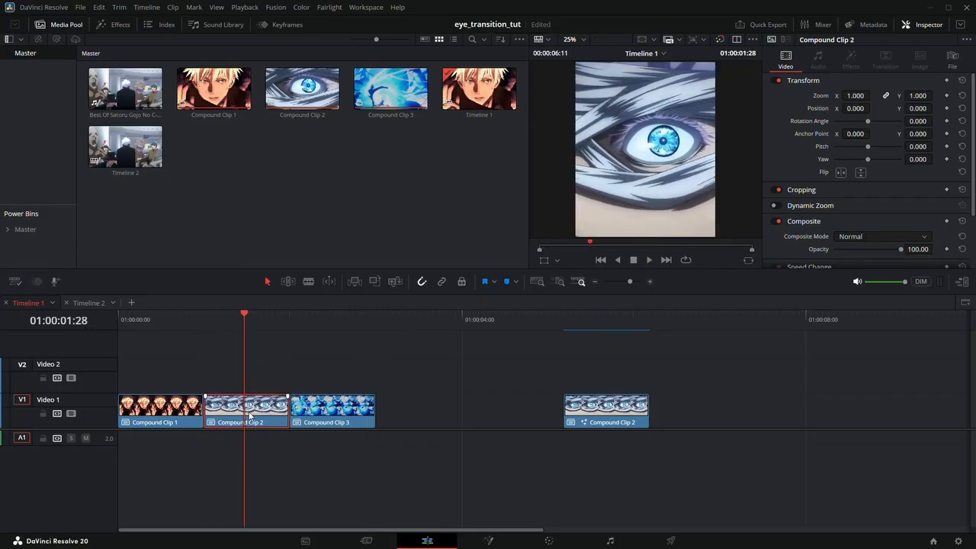
Step: Open Compound Clip 2 from the timeline in Fusion and add a Planar Tracker node after MediaIn1
key("shift+5")
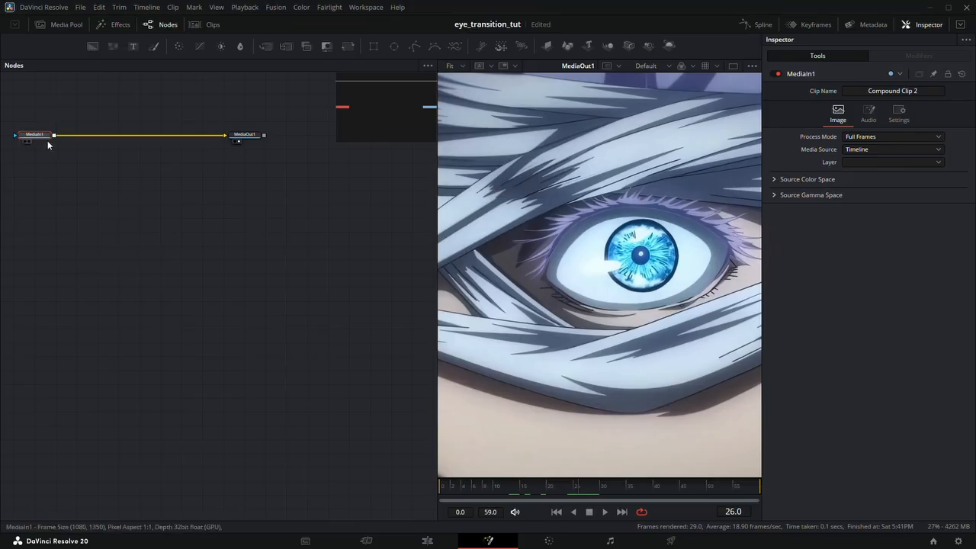
key("shift+space")
type("plan")
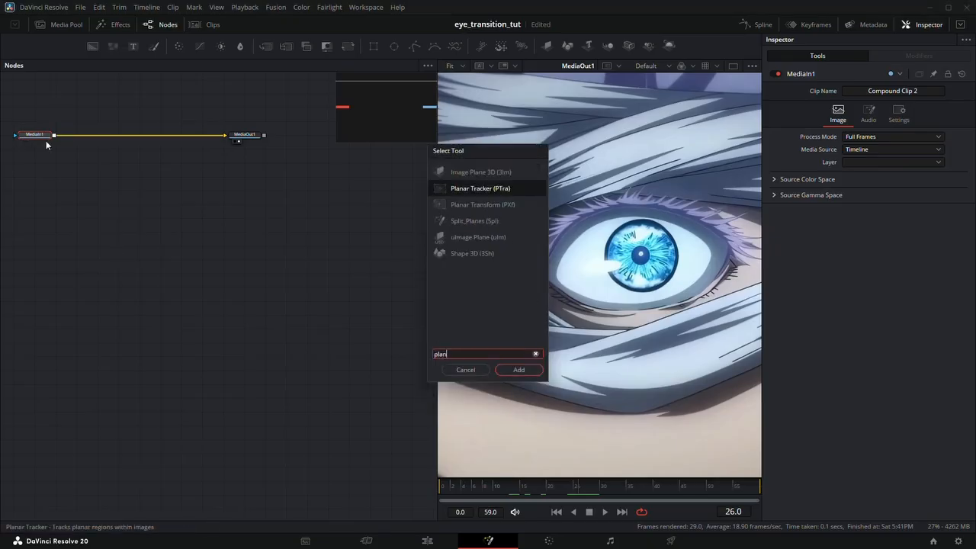
key("Escape")
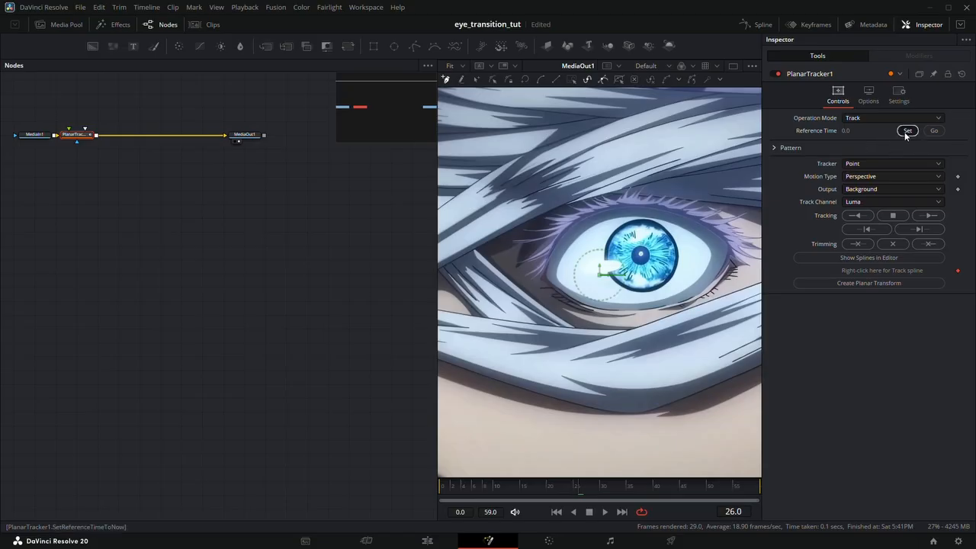
Step: Set the Planar Tracker to Hybrid Point/Area with the motion type Translation, Rotation, Scale
left_click(861, 163)
left_click(865, 186)
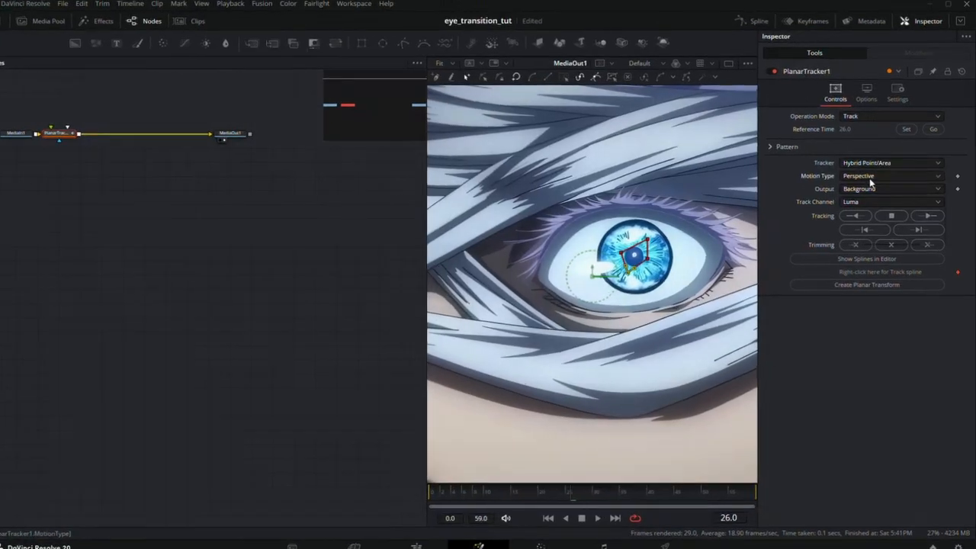
left_click(872, 178)
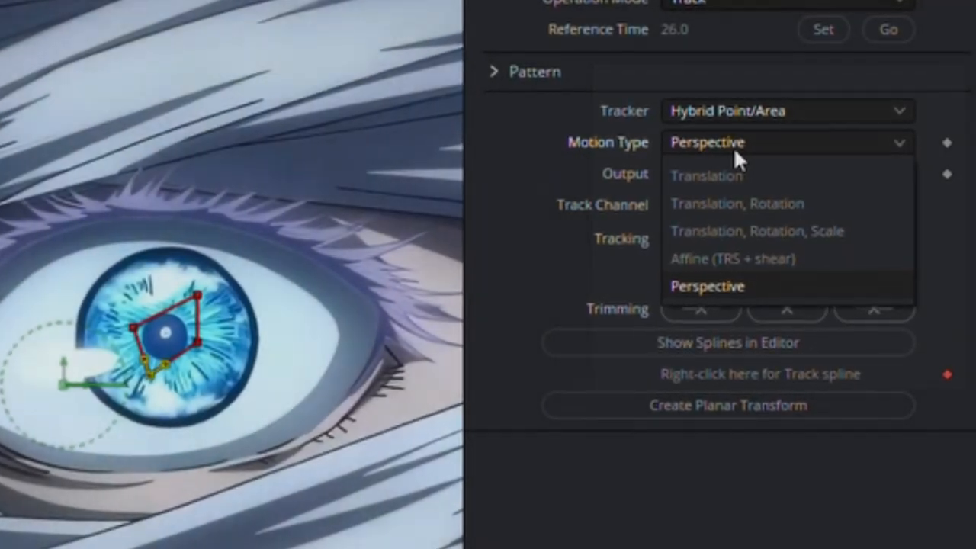
left_click(755, 231)
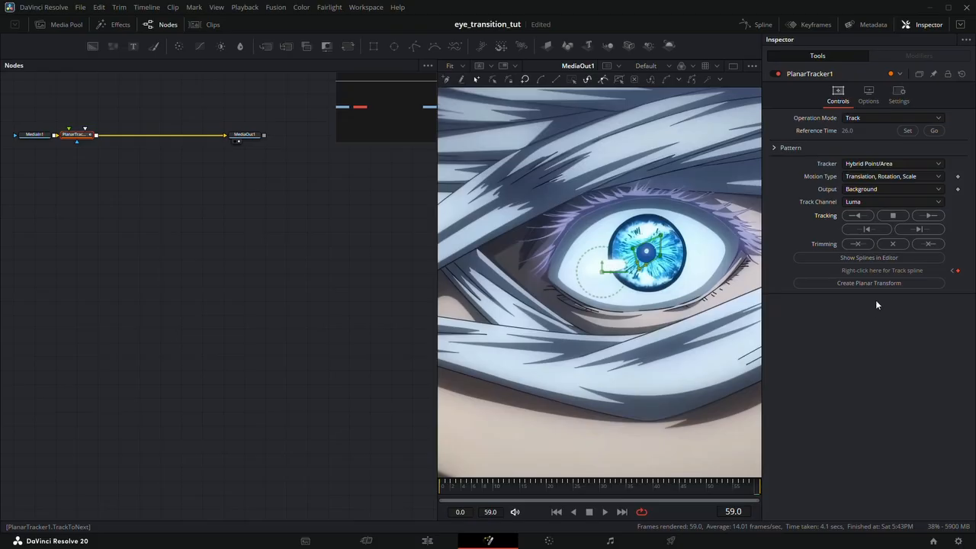
Step: Create a Planar Transform from the finished track and take the Planar Tracker out of the connection between MediaIn1 and MediaOut1
left_click(864, 284)
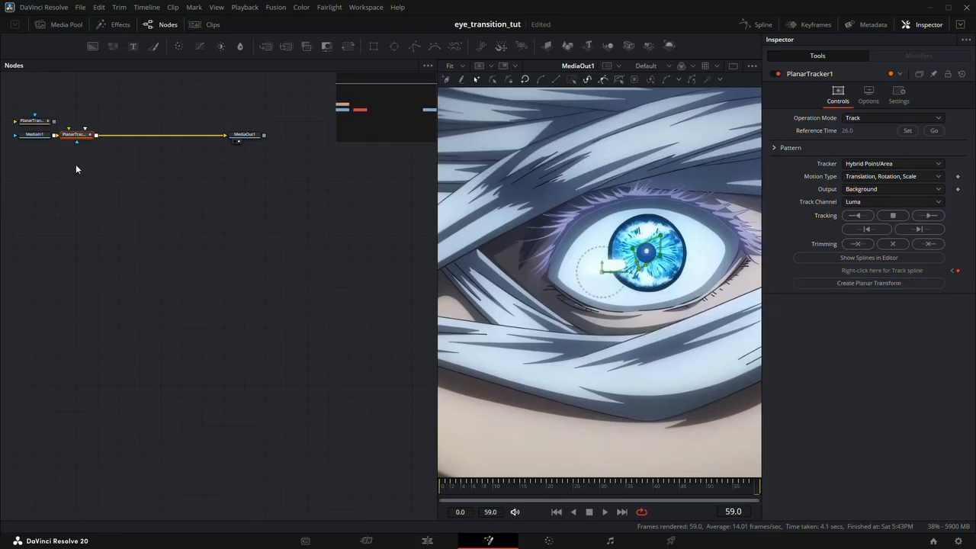
left_click_drag(36, 127, 79, 224)
left_click(79, 141)
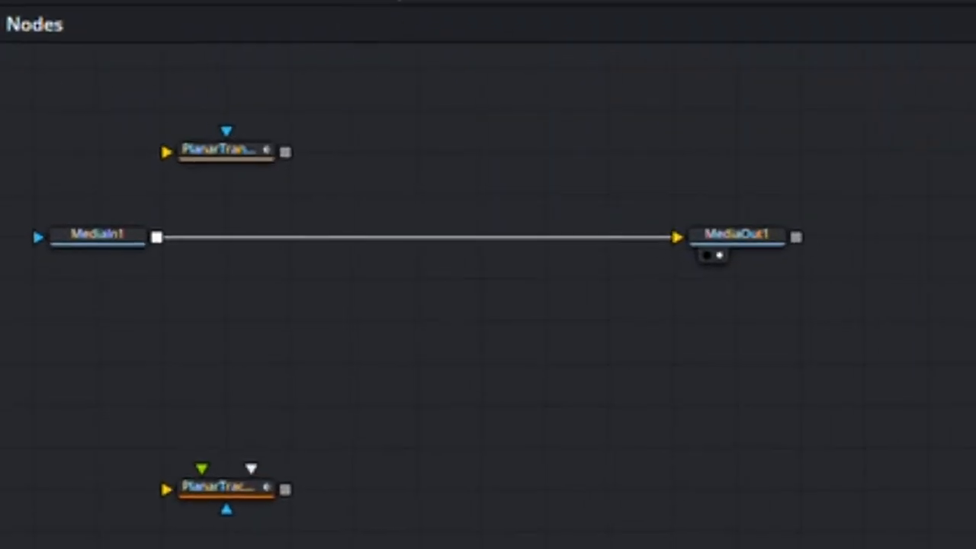
Step: Add a Text node, feed it into the Planar Transform, and merge the result over MediaIn1
left_click_drag(328, 1, 370, 116)
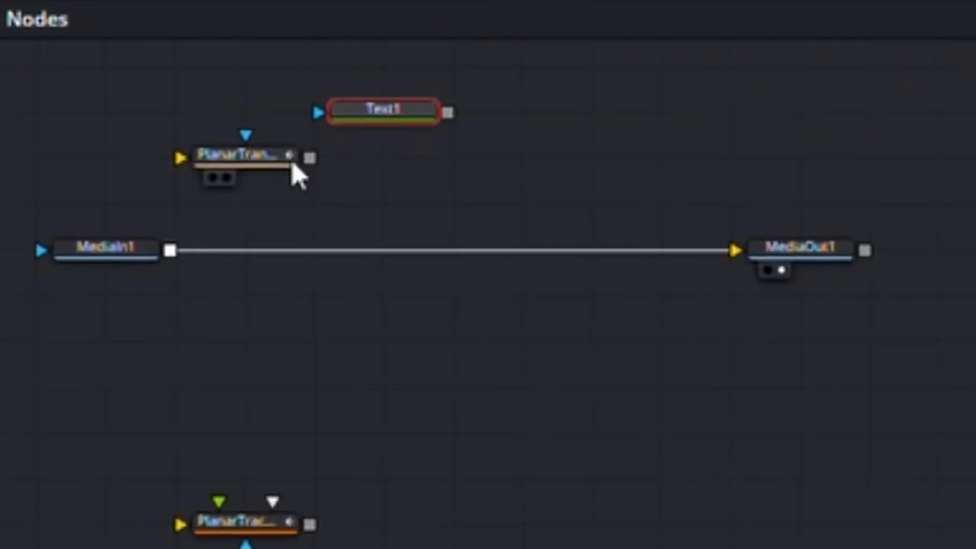
left_click_drag(268, 154, 380, 169)
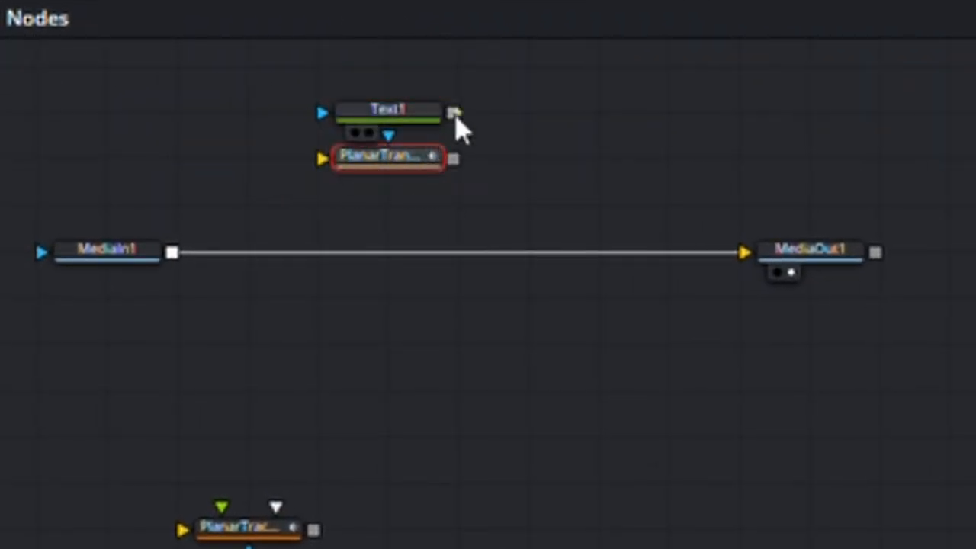
left_click_drag(452, 112, 336, 183)
left_click_drag(453, 158, 172, 256)
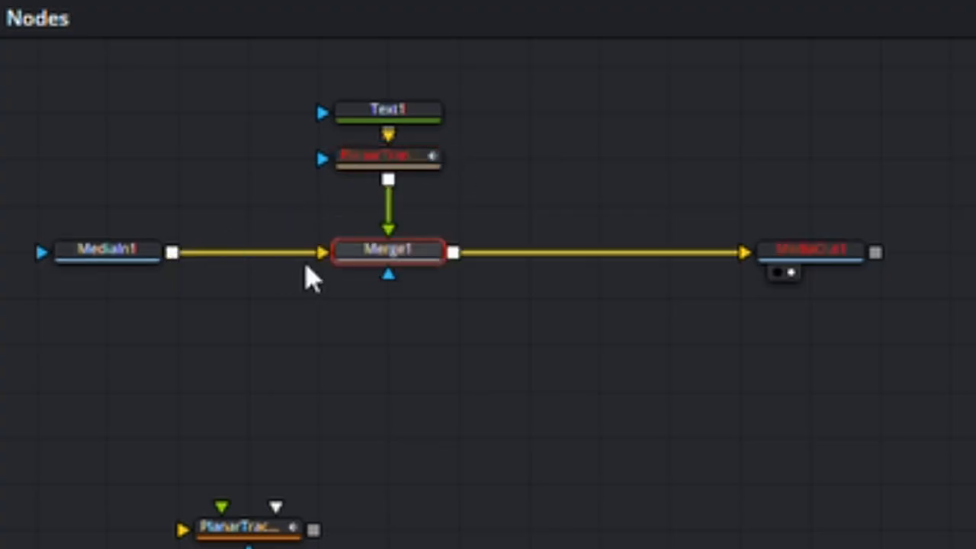
Step: Enter "Gojo" as the content of the Text1 node
left_click(411, 122)
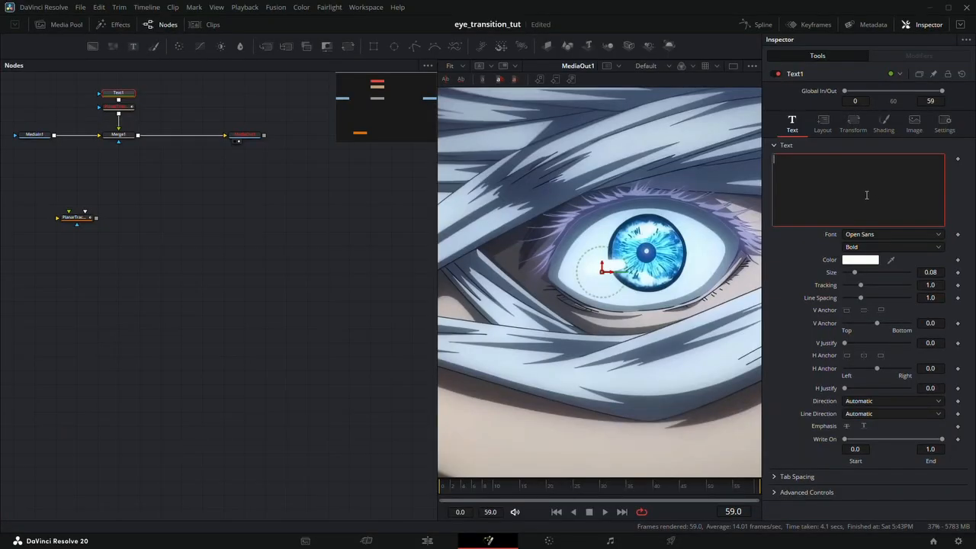
left_click(865, 195)
type("Gojo")
Step: Enable the text's Black Shadow shading element with the outline appearance and raise its thickness to 0.0906
left_click(884, 122)
left_click(871, 159)
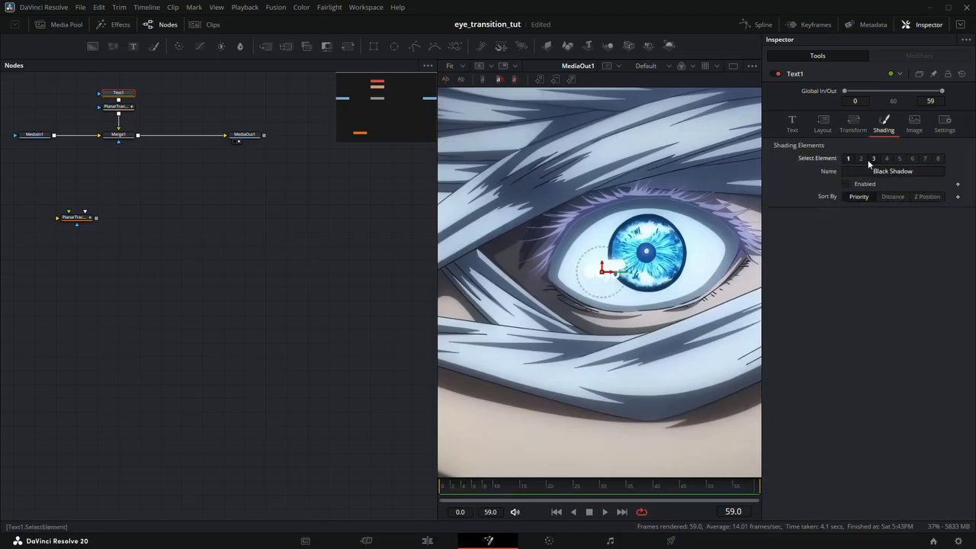
left_click(845, 183)
left_click(861, 252)
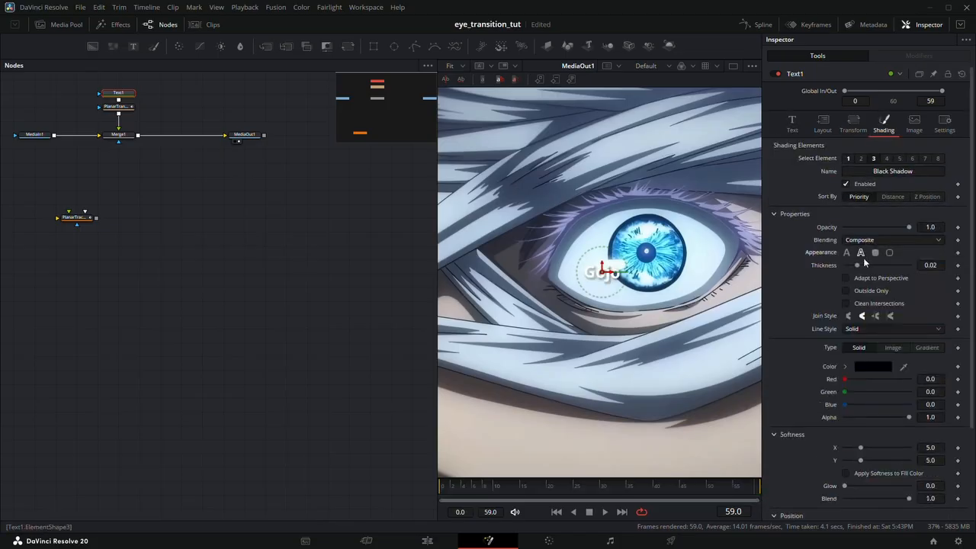
left_click_drag(858, 265, 905, 267)
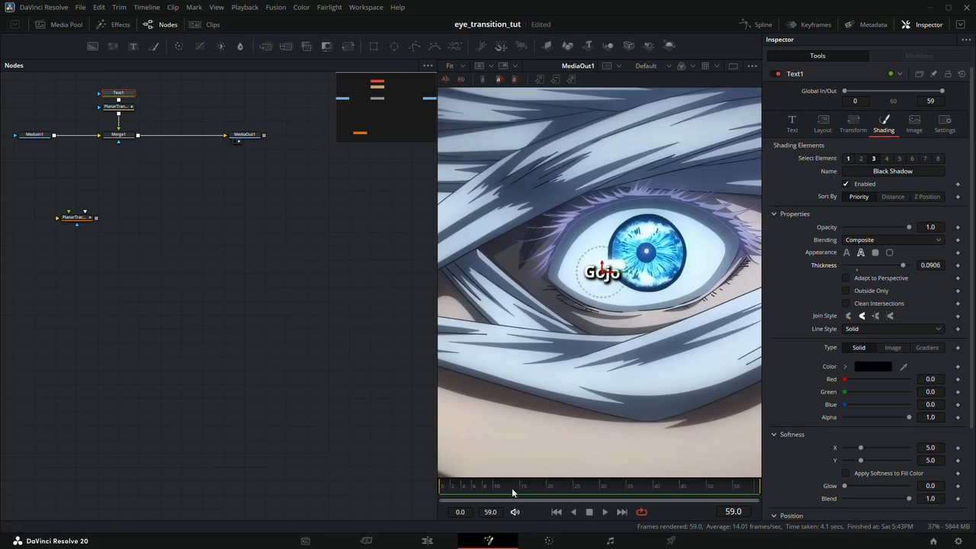
Step: Scrub through the tracked text, stop at frame 28, and set the text's font to Heavitas
left_click_drag(511, 488, 772, 484)
left_click(595, 486)
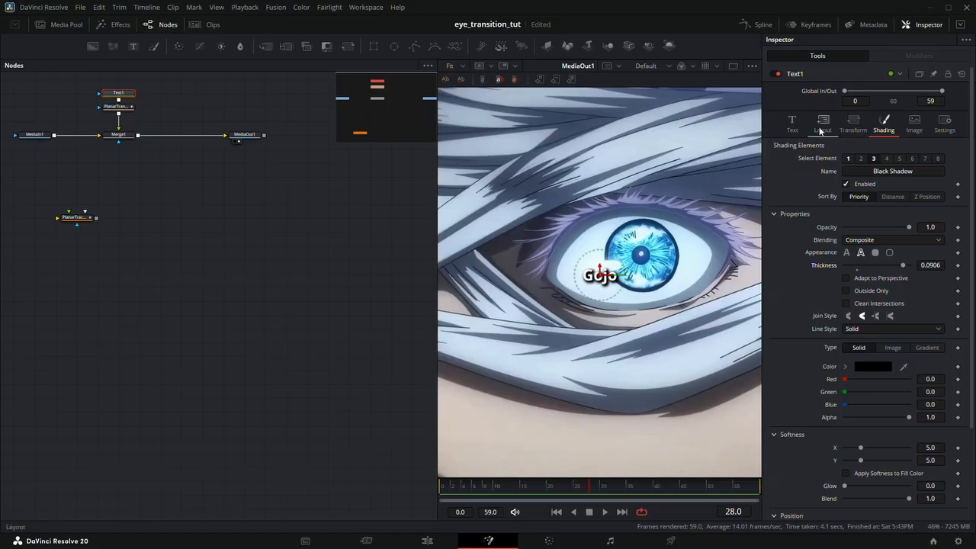
left_click(794, 127)
left_click(887, 234)
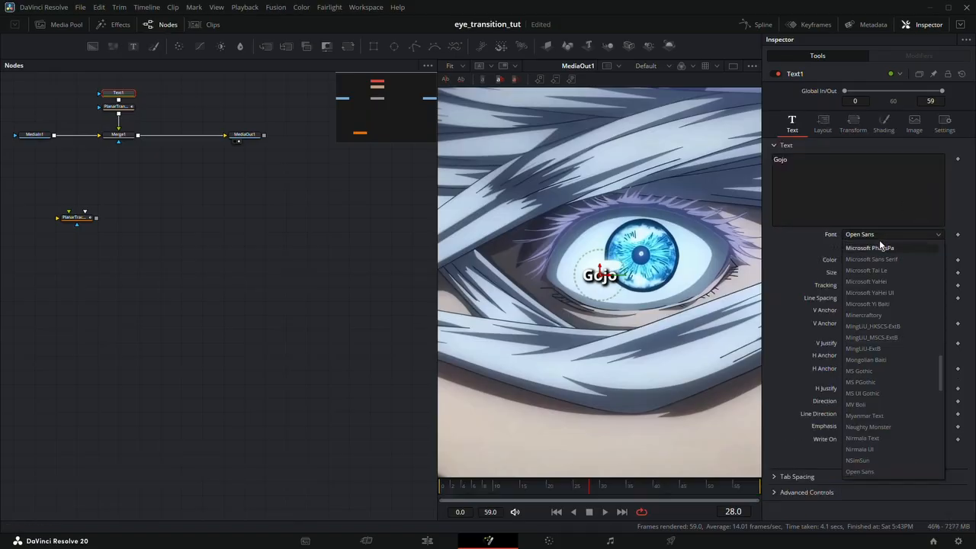
scroll(887, 427, "up", 10)
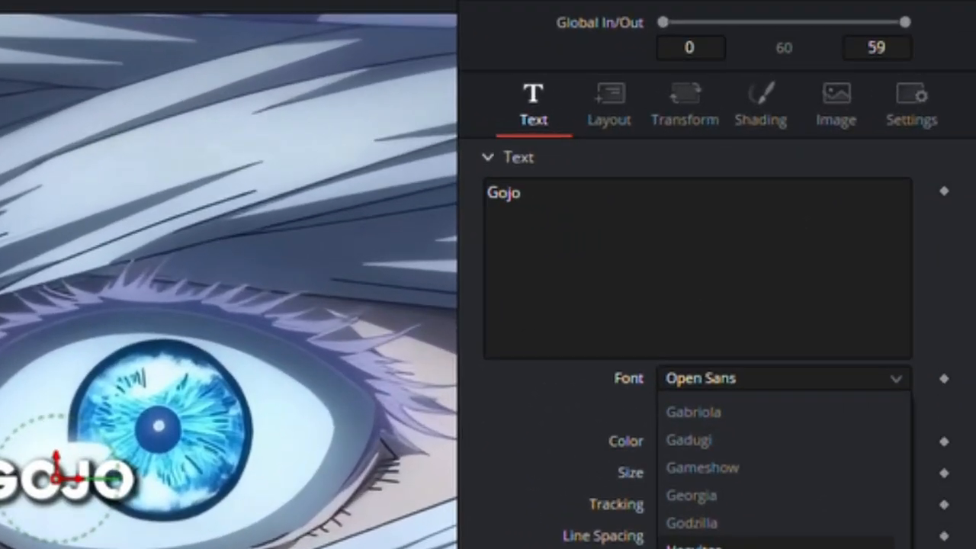
left_click(693, 546)
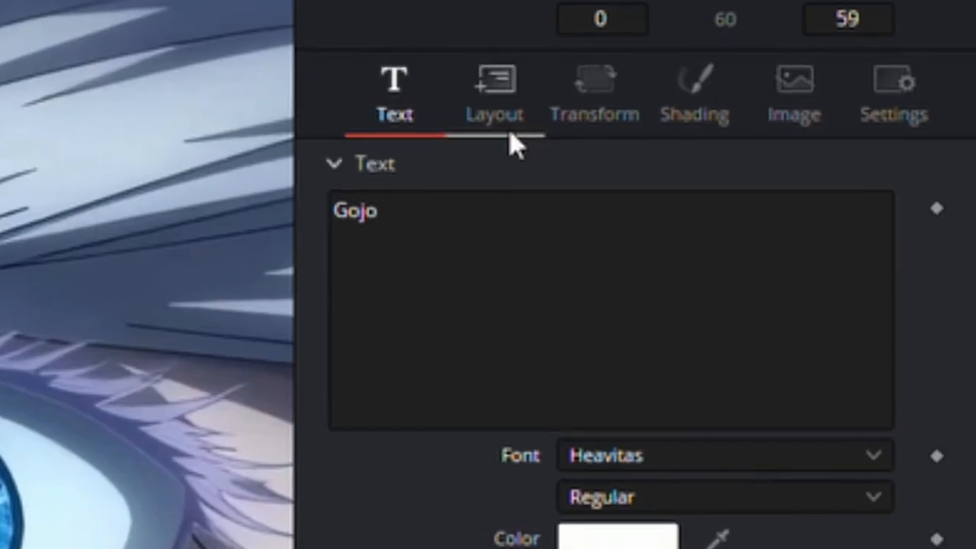
Step: Set the layout type of the "Gojo" text to Path
left_click(492, 120)
left_click(607, 213)
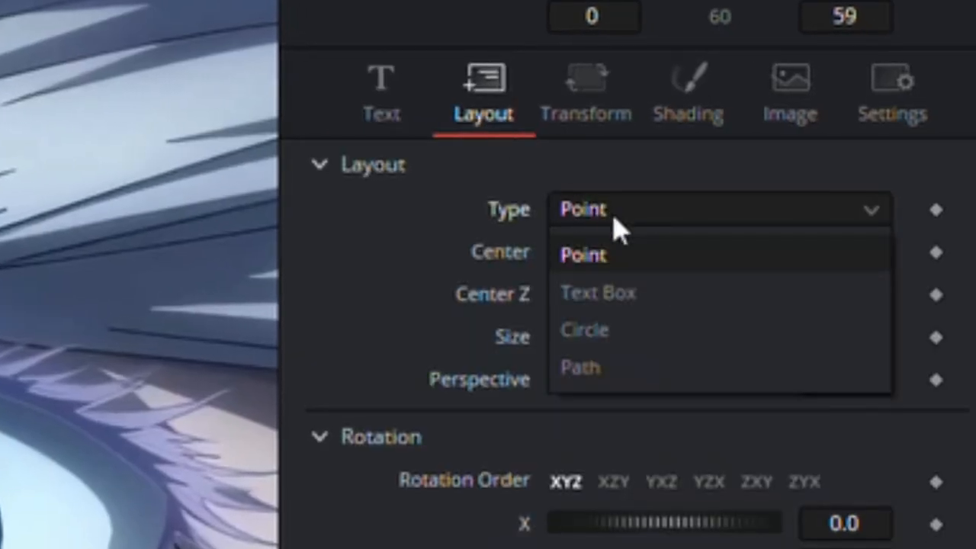
left_click(632, 375)
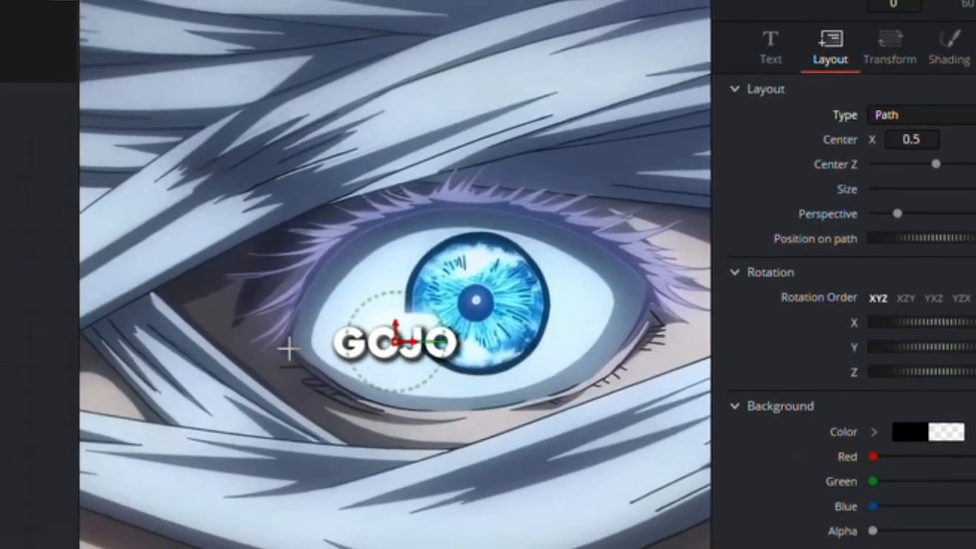
Step: Draw the text path point by point around the outline of the eye, from its inner corner over the upper lid and back underneath
scroll(286, 342, "up", 3)
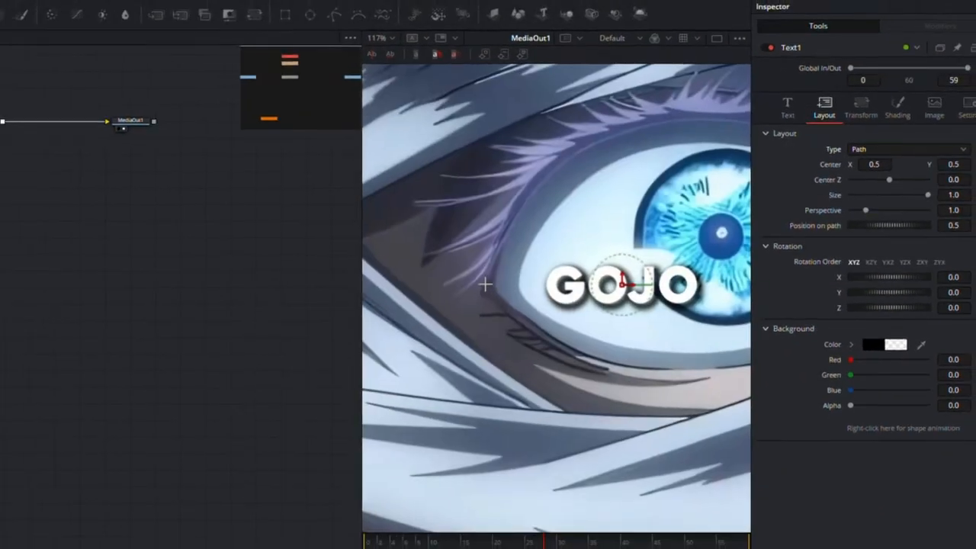
left_click(484, 284)
left_click(512, 215)
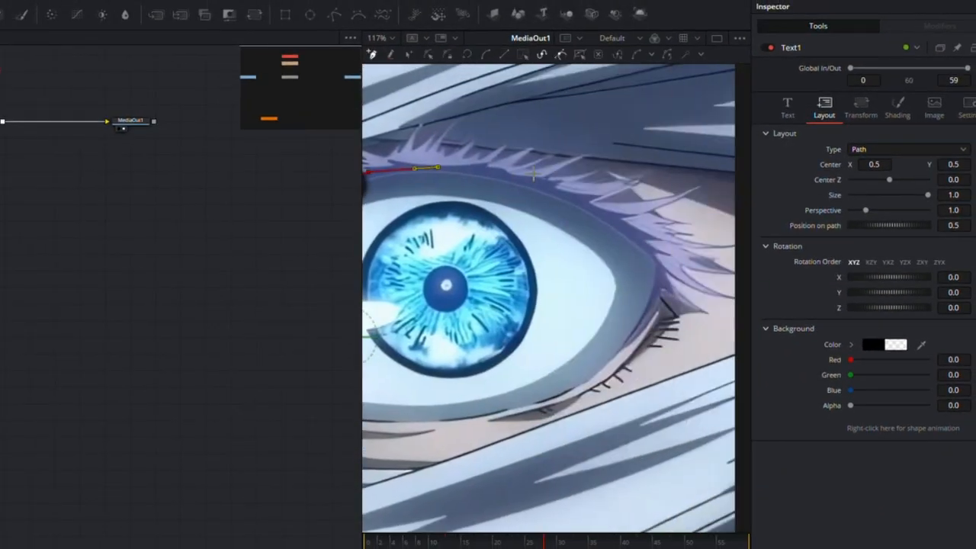
left_click(526, 178)
left_click(577, 200)
left_click(642, 244)
left_click(656, 286)
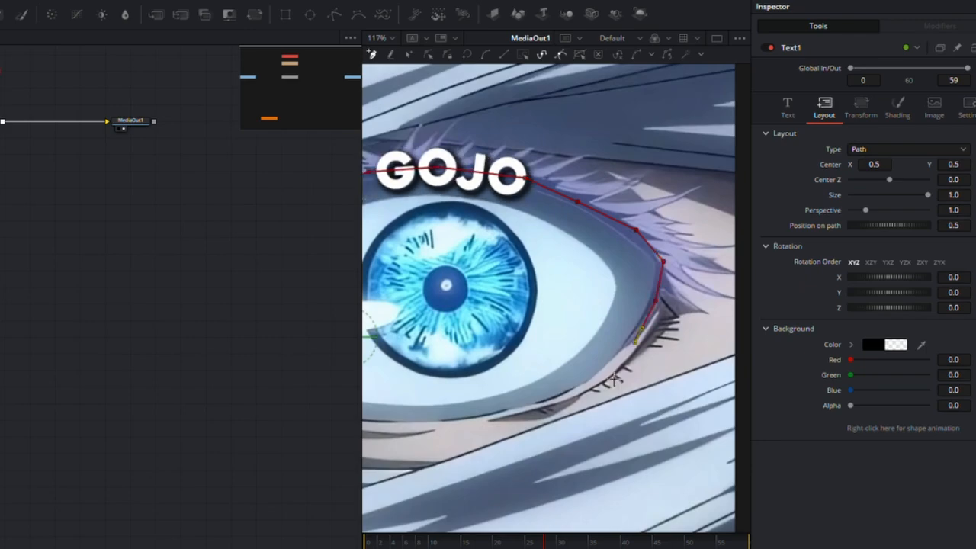
left_click(629, 354)
left_click(548, 404)
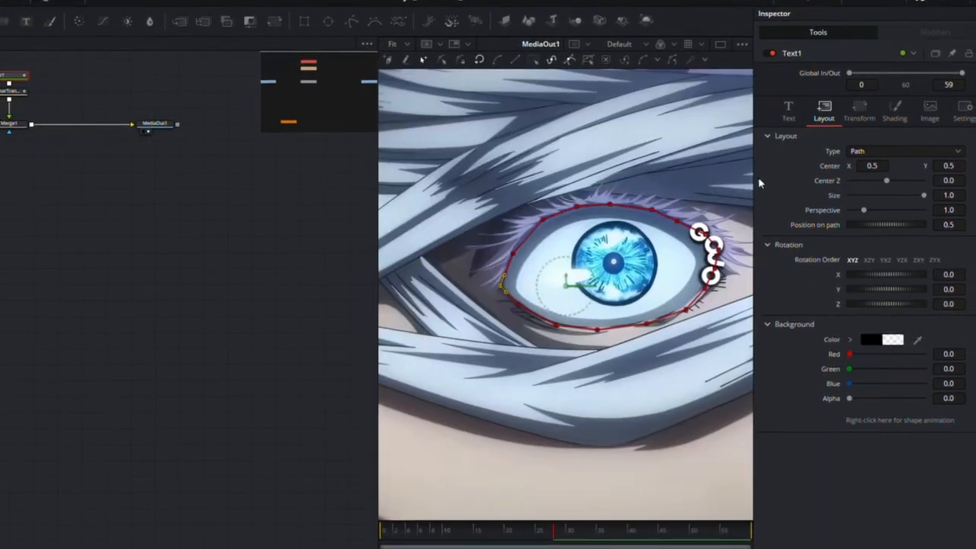
Step: Reduce the text size to 0.0675 and shift its position on path to 1.275
left_click(789, 115)
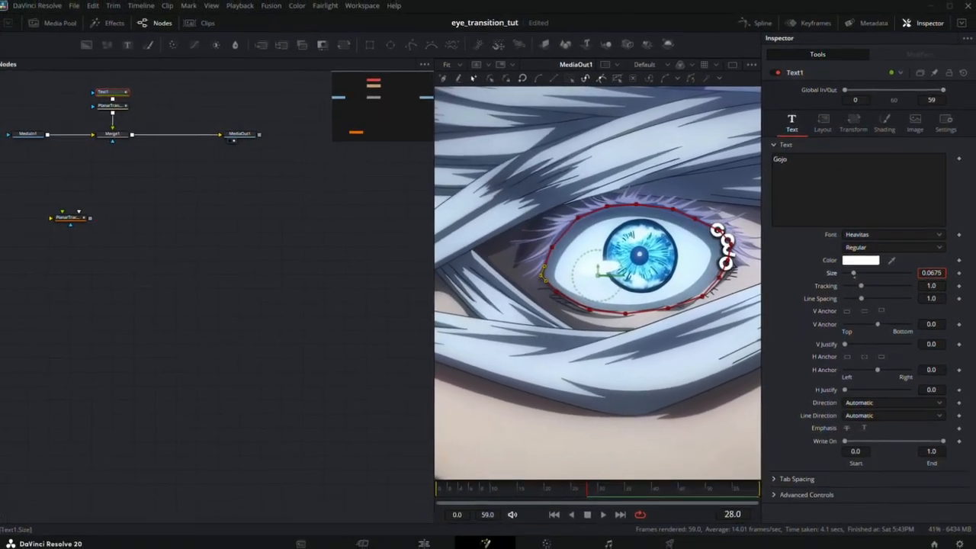
left_click(823, 124)
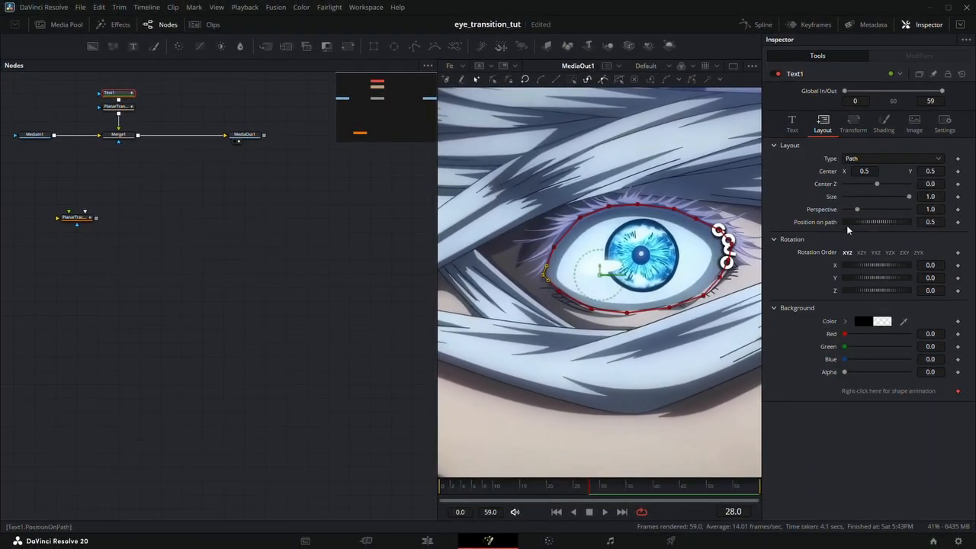
left_click_drag(846, 222, 869, 228)
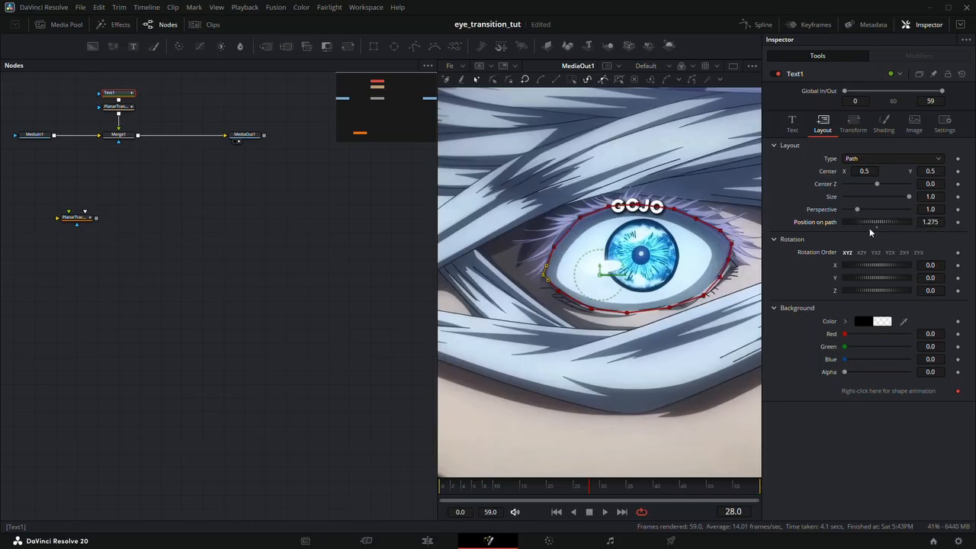
Step: Modify the text's position on path with Anim Curves and play back the animation
right_click(811, 222)
mouse_move(853, 262)
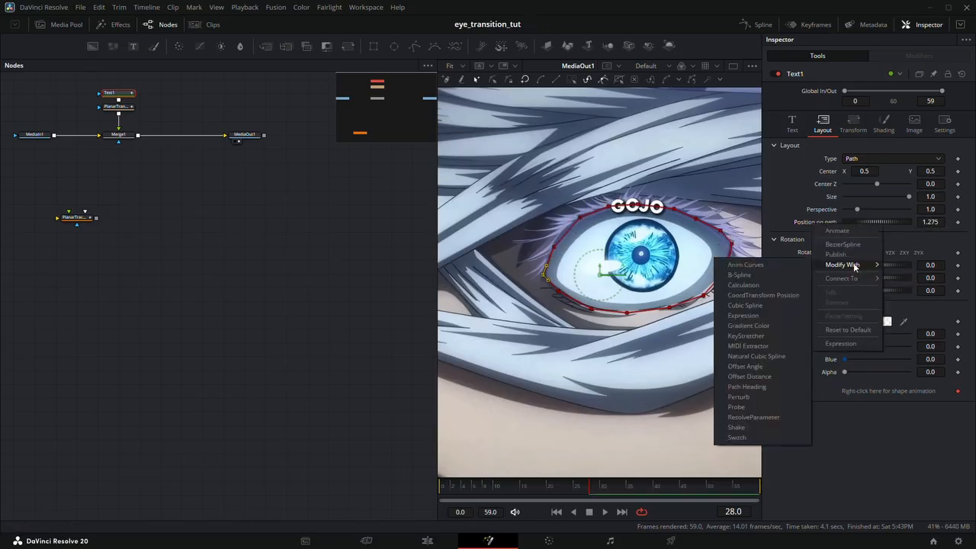
left_click(782, 262)
key("space")
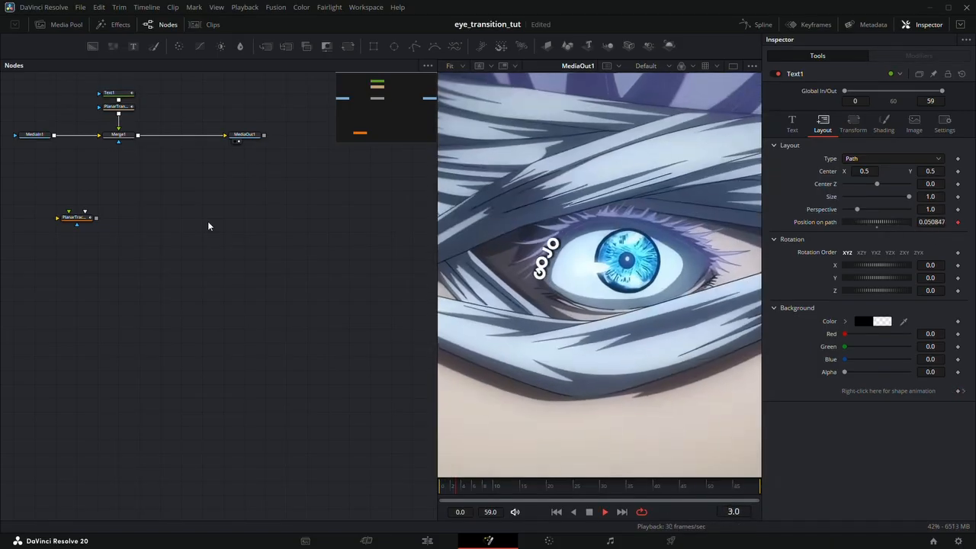
Step: Enable motion blur on the text with a shutter angle of 249.4, preview it, and return to the edit timeline
left_click(944, 124)
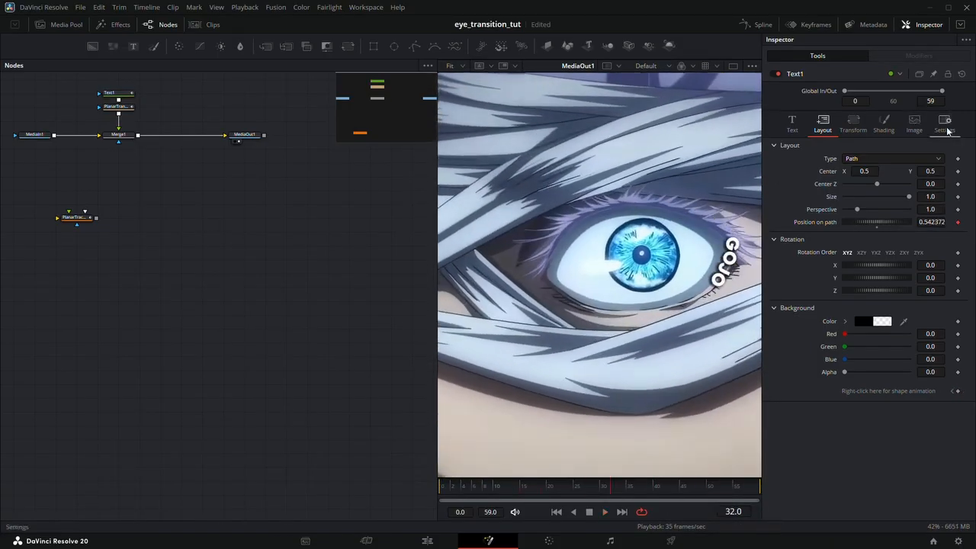
left_click(873, 191)
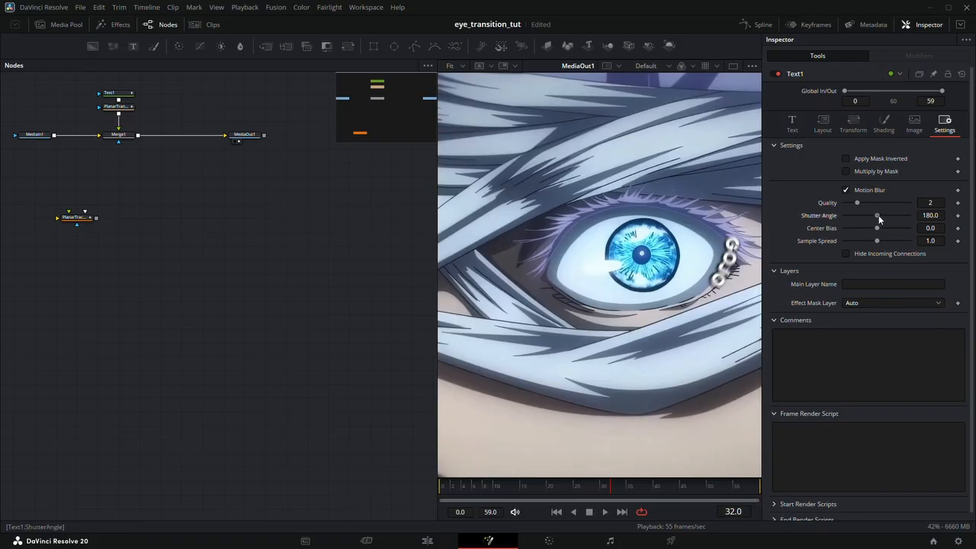
left_click_drag(878, 215, 896, 216)
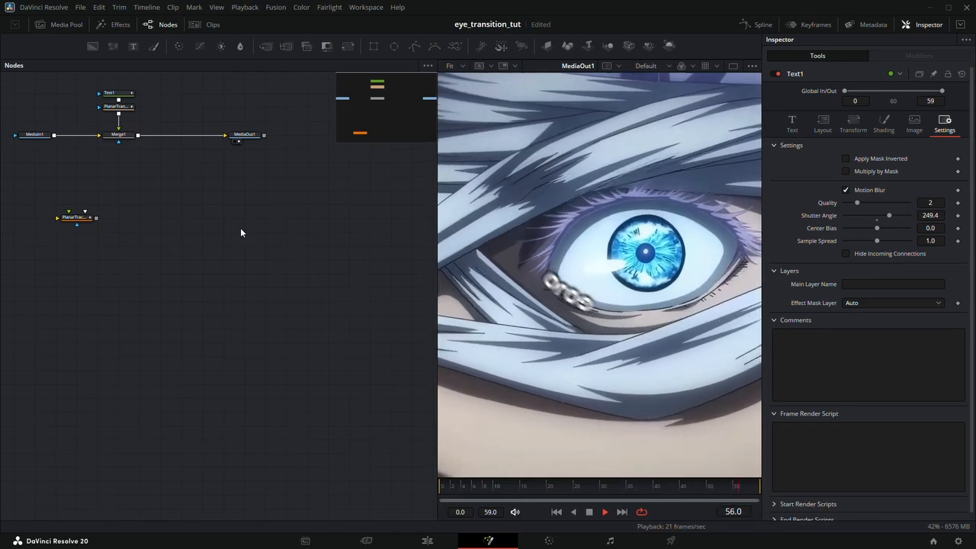
key("space")
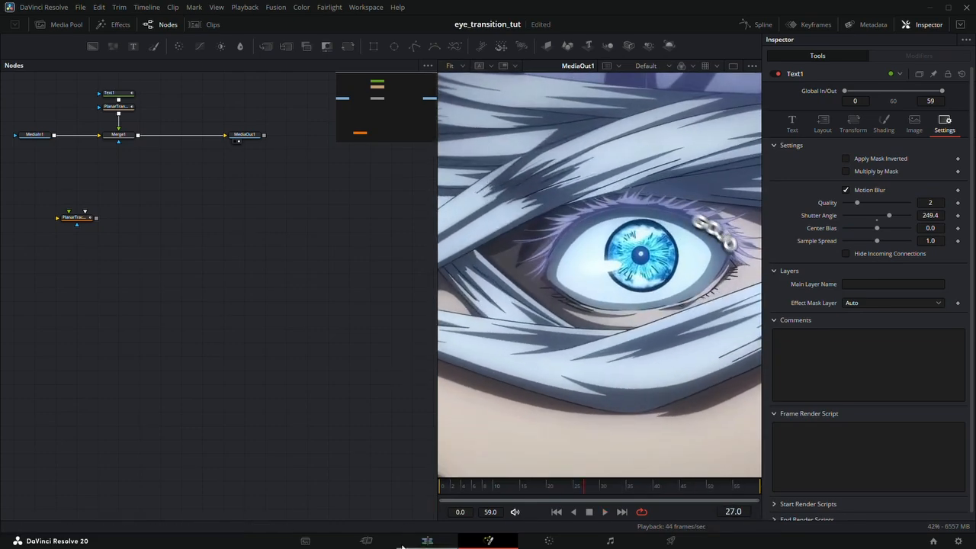
left_click(427, 540)
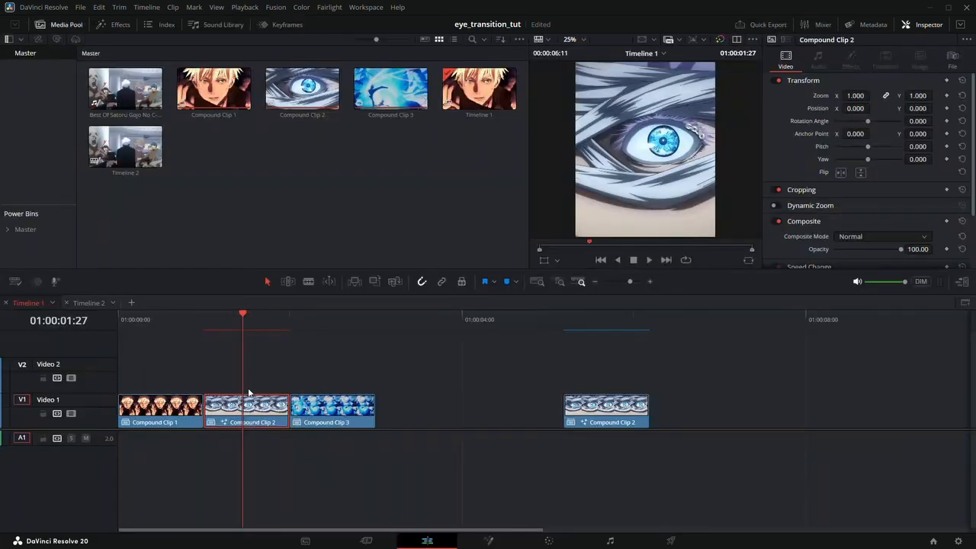
Step: Move Compound Clip 2 onto Video 2 and turn it into a new compound clip named overlay_clip
left_click_drag(234, 410, 230, 389)
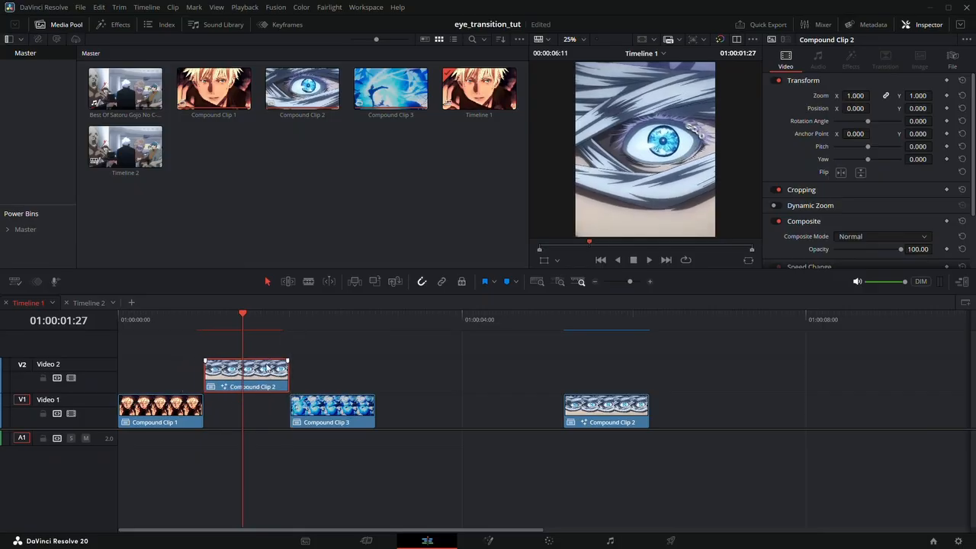
key("alt+c")
type("overlay_clip")
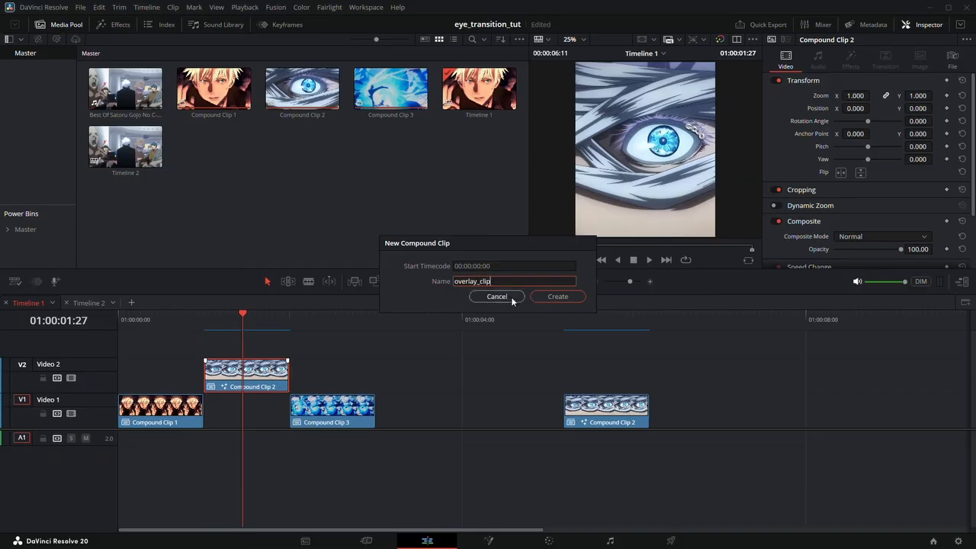
key("Return")
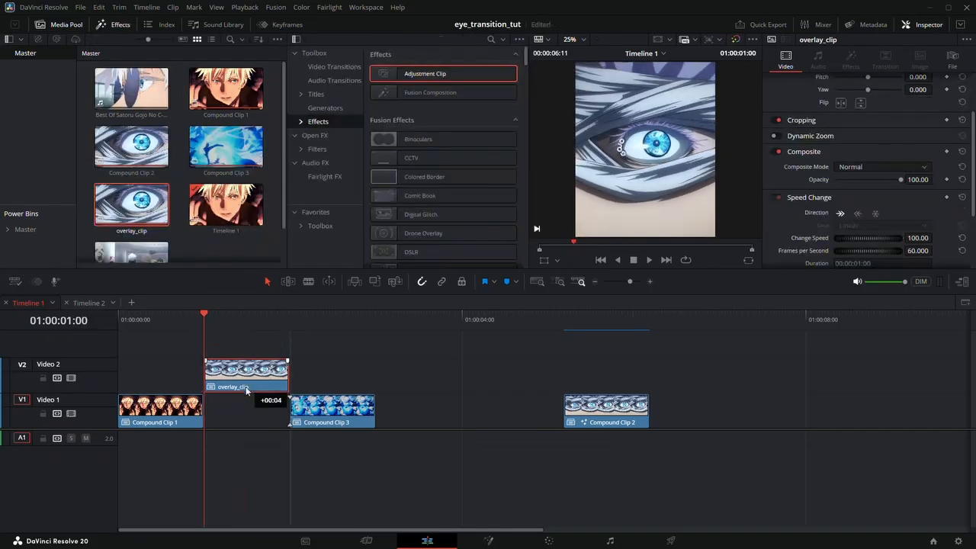
Step: Place overlay_clip on Video 2 starting at 01:00:00:45 over the end of Compound Clip 1, and slide Compound Clip 3 beneath its end
left_click_drag(220, 319, 227, 319)
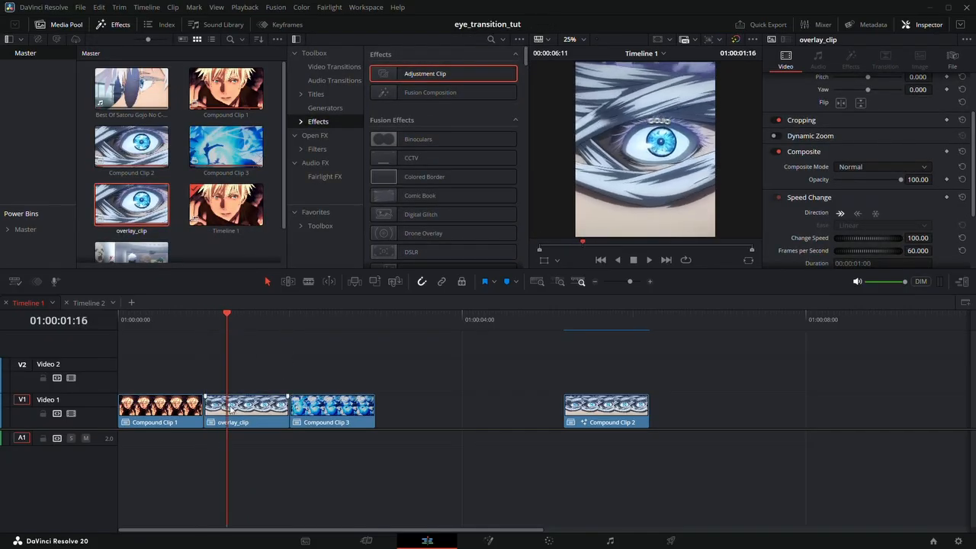
left_click_drag(229, 412, 207, 387)
left_click(182, 320)
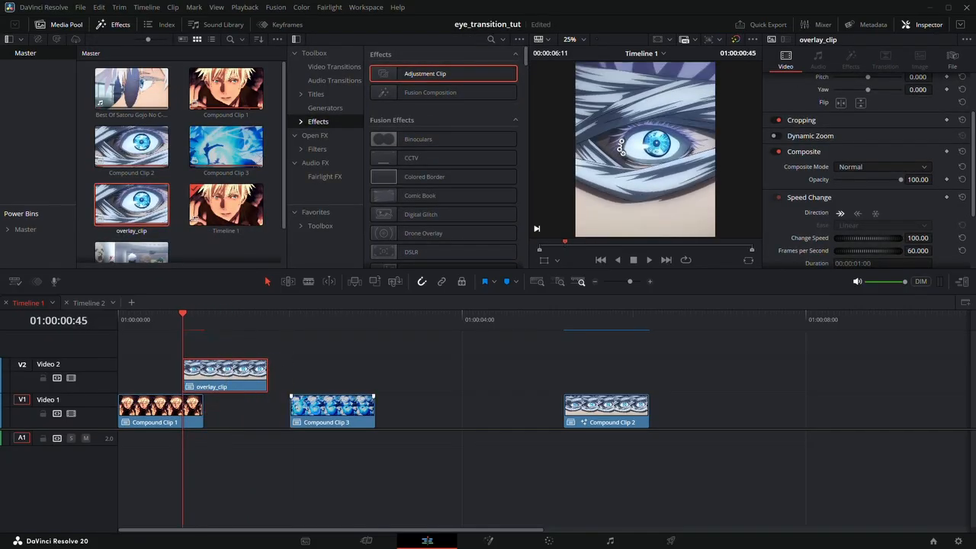
left_click_drag(321, 419, 285, 420)
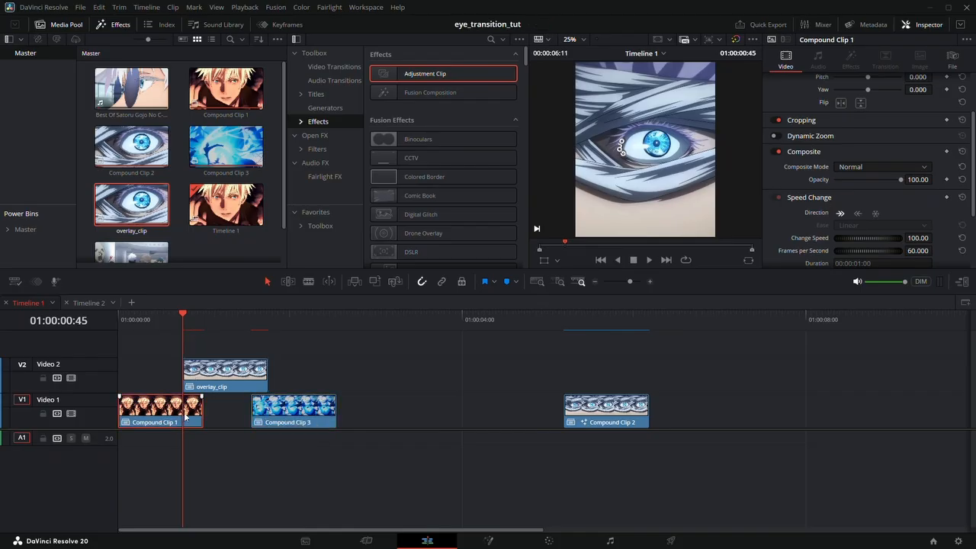
Step: Add a Transform node to Compound Clip 1 in Fusion and modify its size with Anim Curves
type("trans")
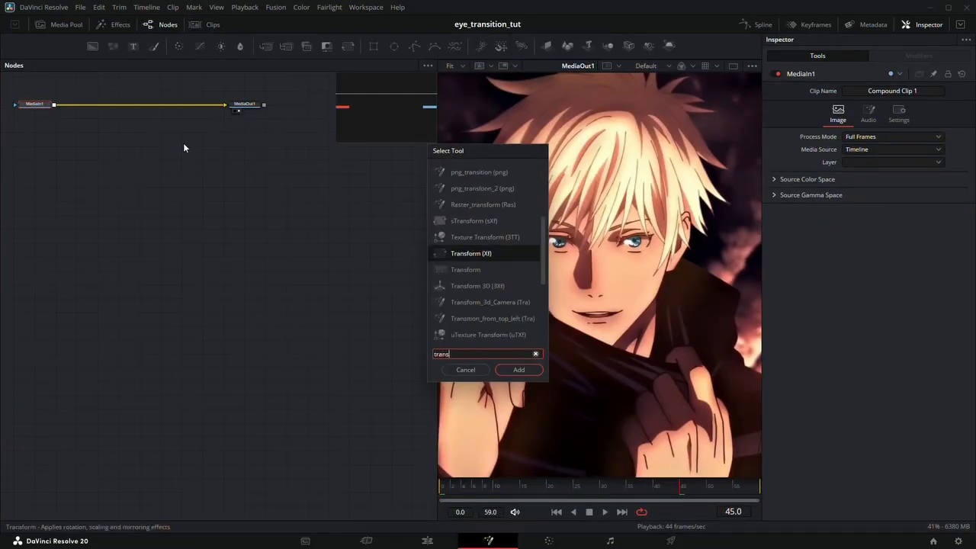
key("Return")
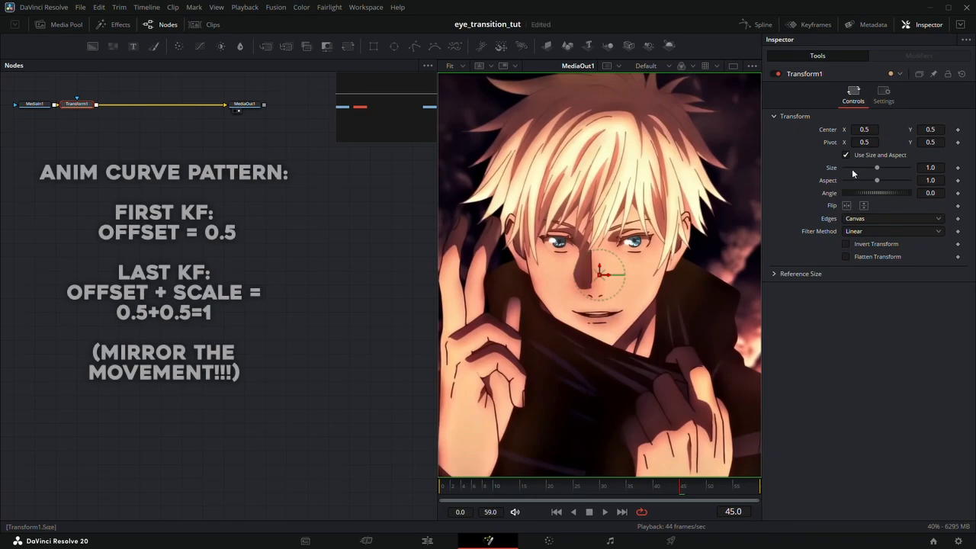
right_click(835, 174)
left_click(764, 241)
left_click(918, 56)
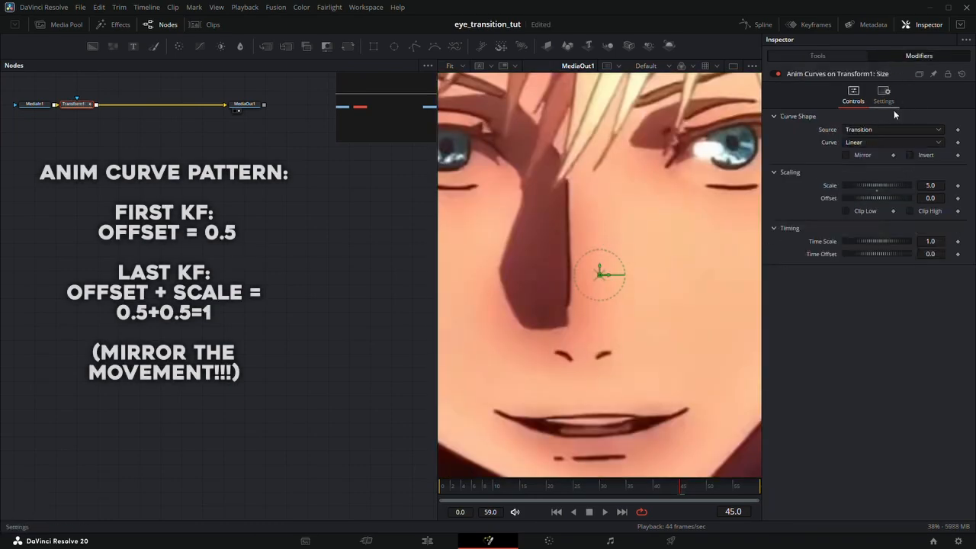
Step: Make the size animation use an inverted custom curve that rises steeply at first and flattens towards the end
left_click(871, 145)
left_click(883, 173)
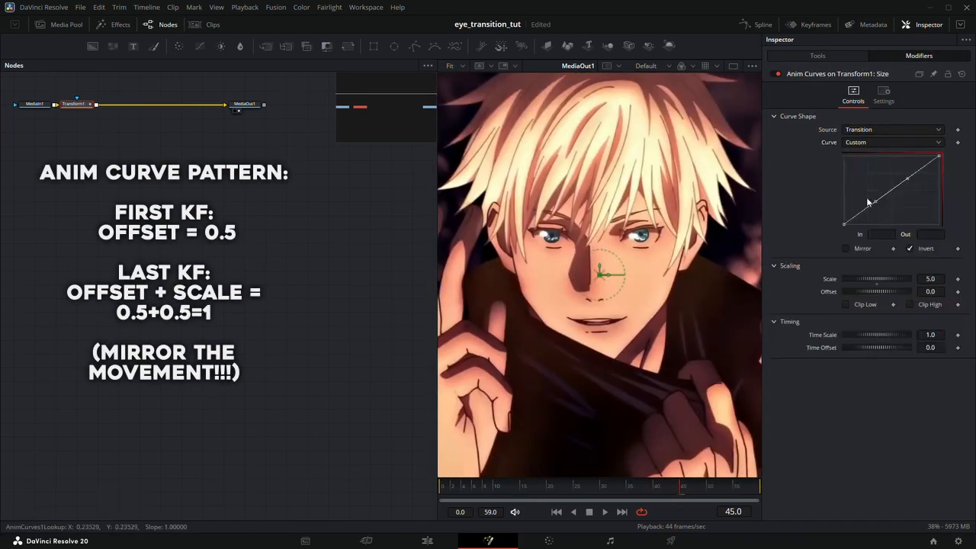
left_click_drag(876, 202, 854, 162)
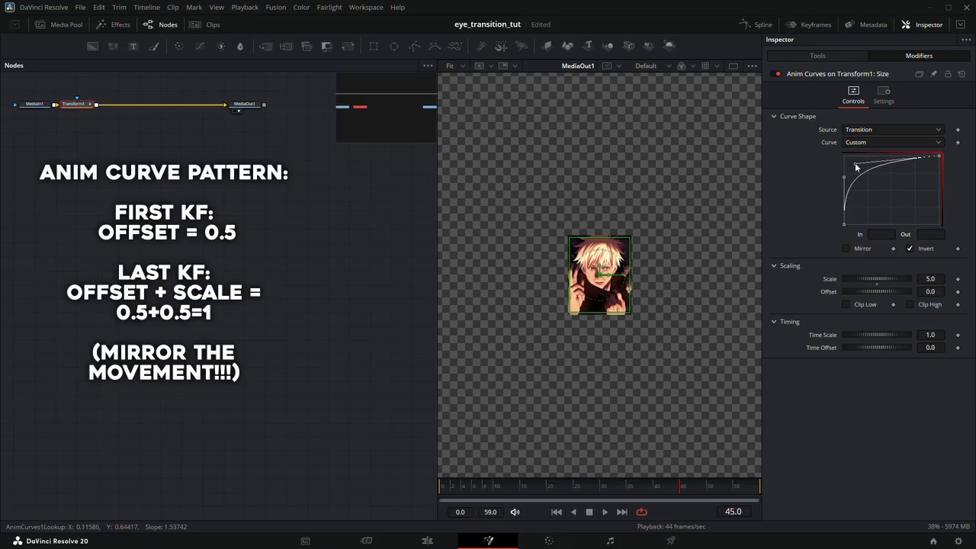
Step: Set the Transform node's edges to Mirror
left_click(829, 57)
left_click(871, 220)
left_click(854, 266)
Step: Set the size animation's scale to 0.5 and offset to 1.0, and play it back
left_click(899, 57)
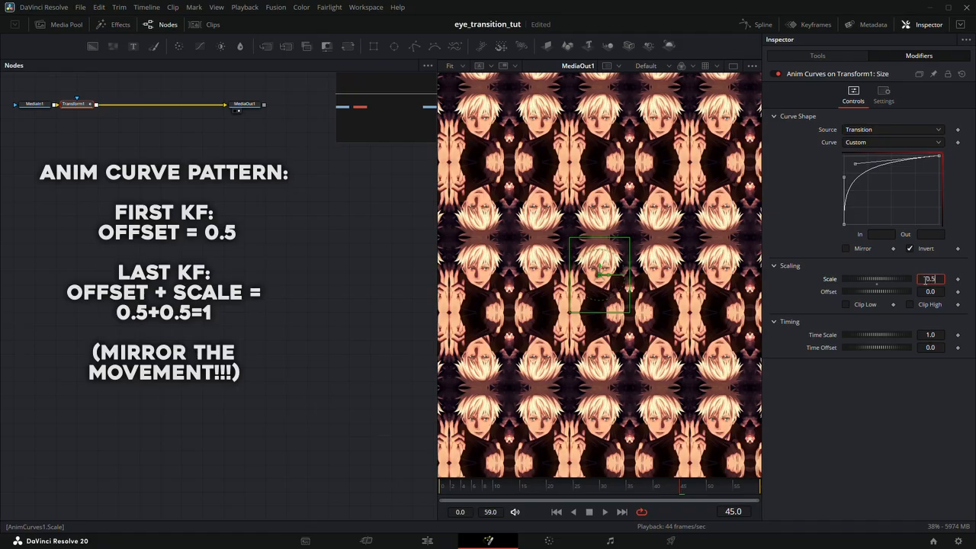
key("Tab")
type("1")
key("Tab")
key("space")
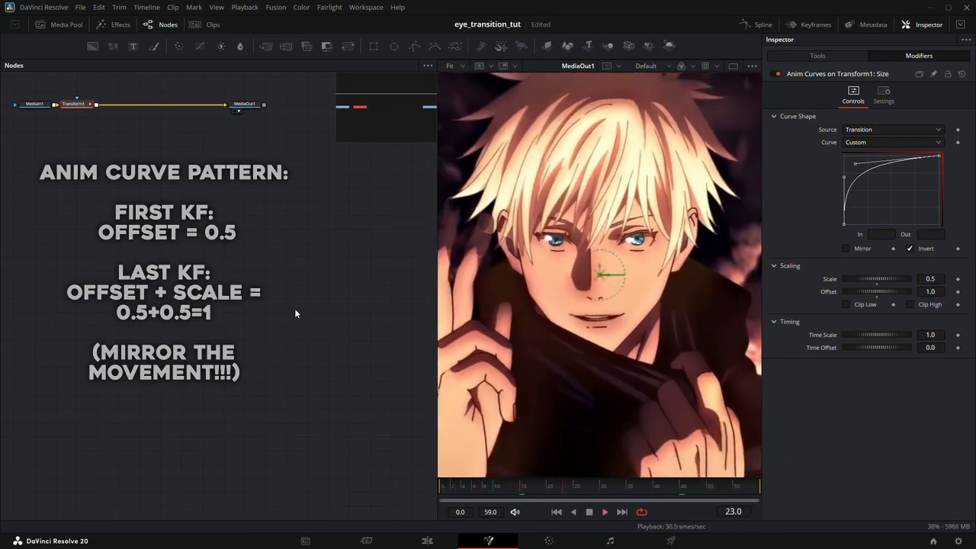
Step: Turn off inversion of the size curve, set its offset to 0.5, and play back the animation
left_click(909, 249)
left_click(929, 281)
key("Tab")
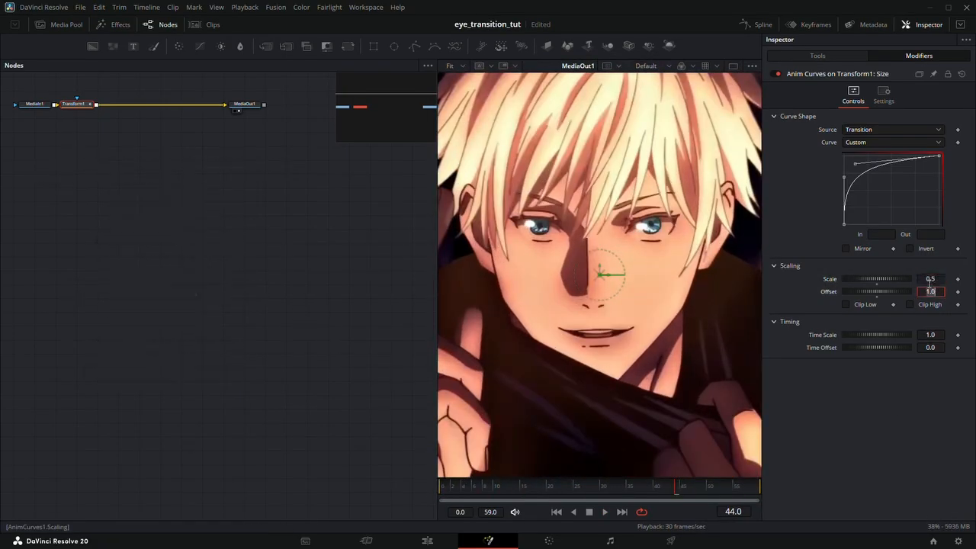
type("0.5")
key("Tab")
left_click(883, 424)
key("space")
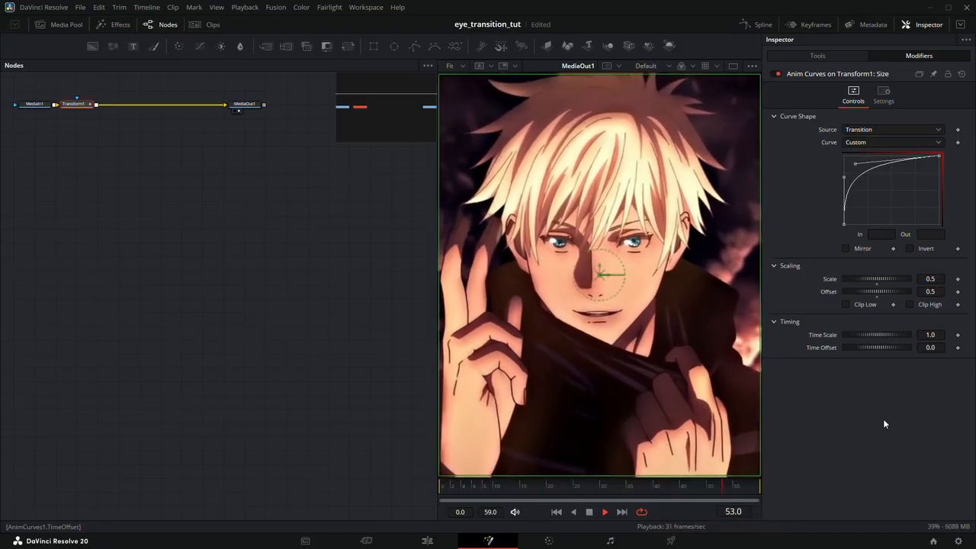
Step: Modify the Transform node's angle with Anim Curves and open its modifier settings
left_click(818, 56)
right_click(829, 192)
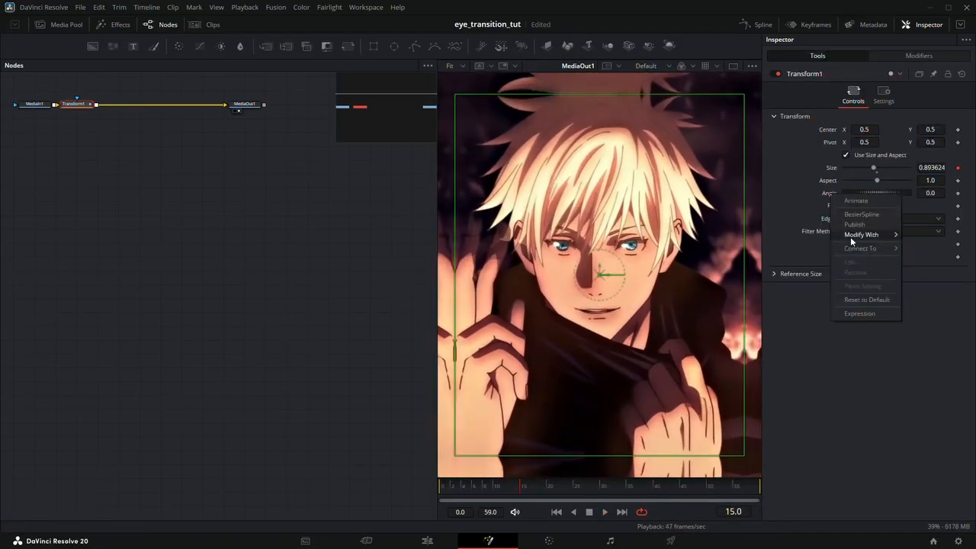
left_click(810, 233)
left_click(896, 59)
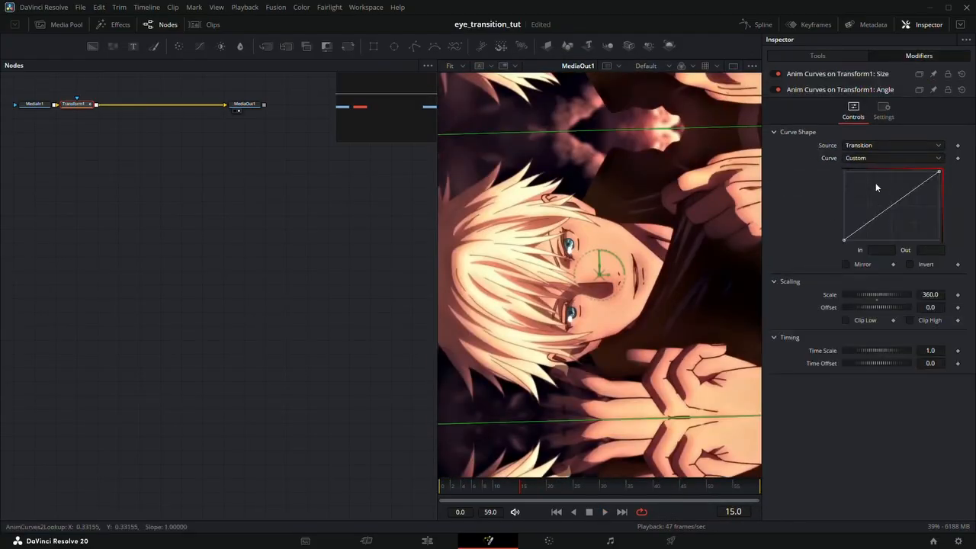
Step: Shape the angle's custom curve to start flat and rise steeply at the end, with a scale of 40
left_click_drag(875, 220, 927, 243)
left_click_drag(907, 196, 938, 217)
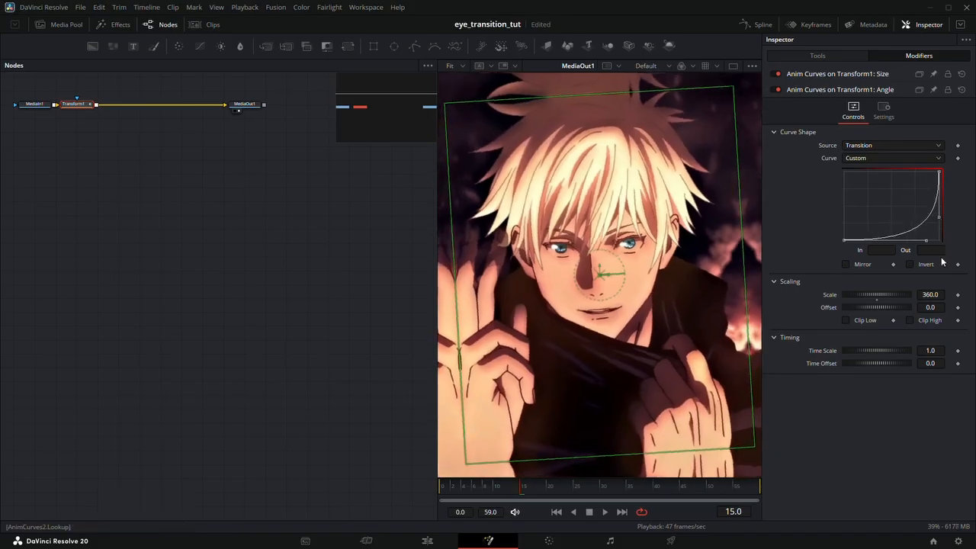
type("40")
key("Return")
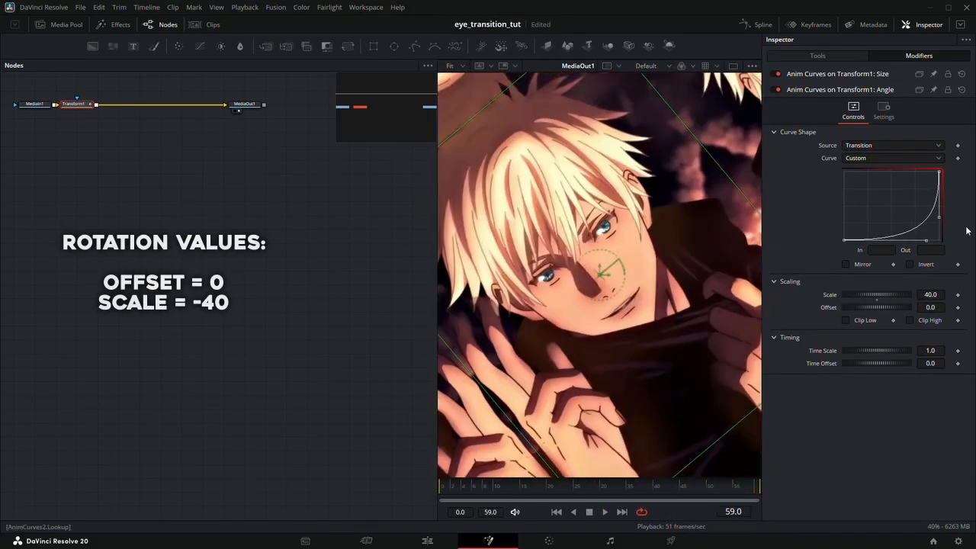
Step: Mirror the size animation curve and play back the combined zoom and rotation
left_click(839, 73)
left_click(846, 248)
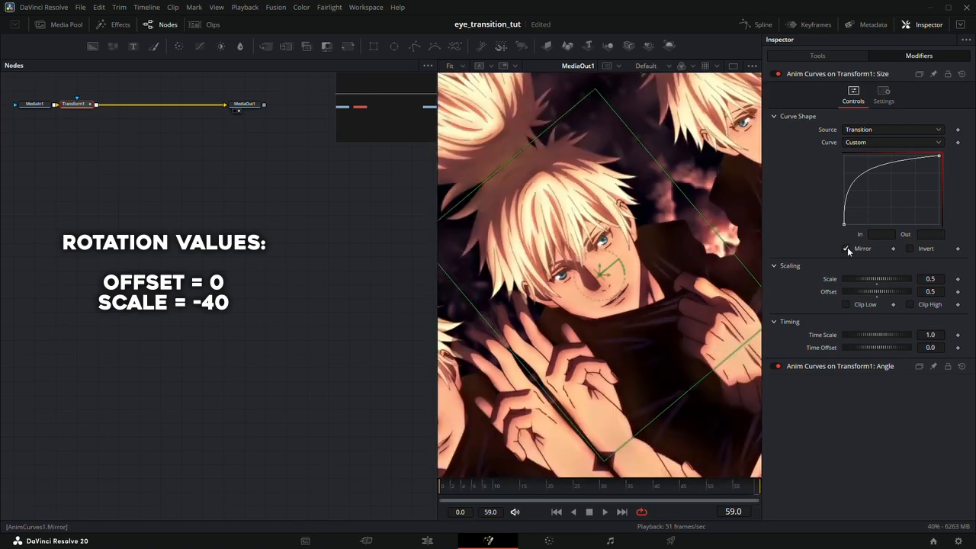
key("space")
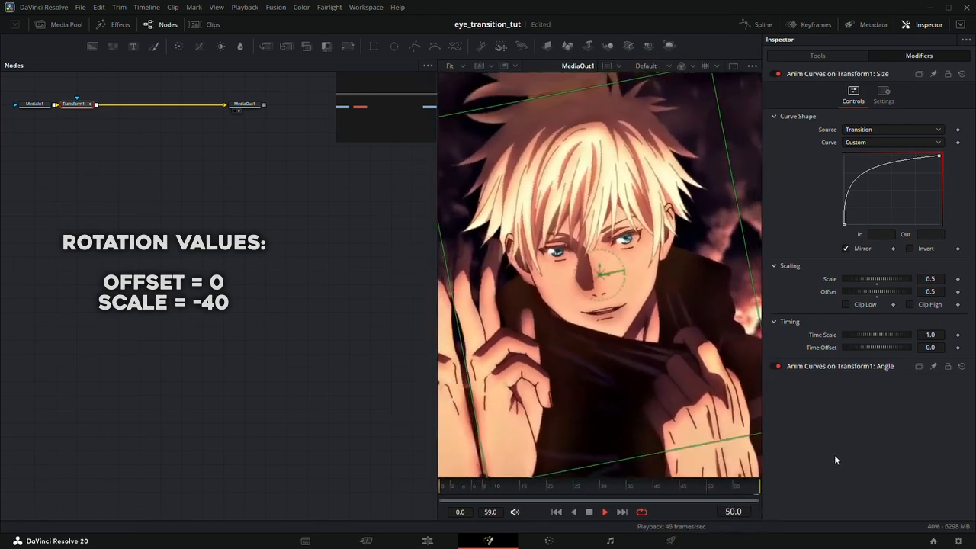
Step: Set the angle animation's scale to -40
left_click(864, 367)
type("-40.0")
key("Tab")
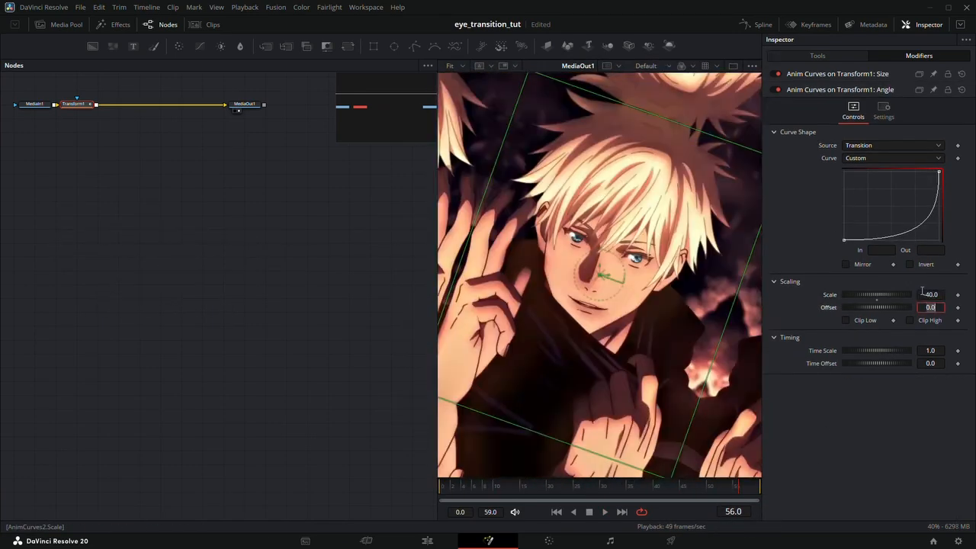
key("Return")
Step: Open overlay_clip from the edit timeline in Fusion and attach an inverted ellipse mask to MediaIn1
left_click(427, 540)
left_click(214, 384)
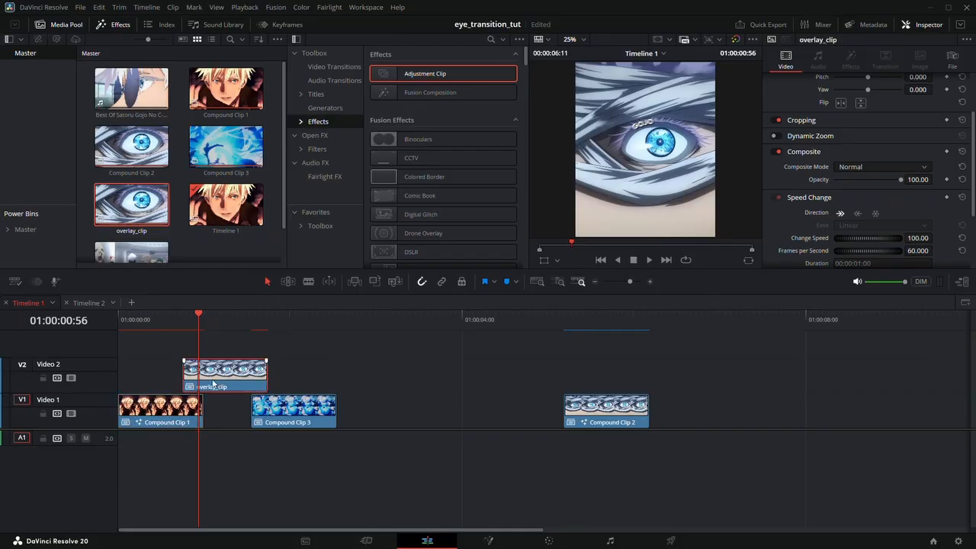
key("shift+5")
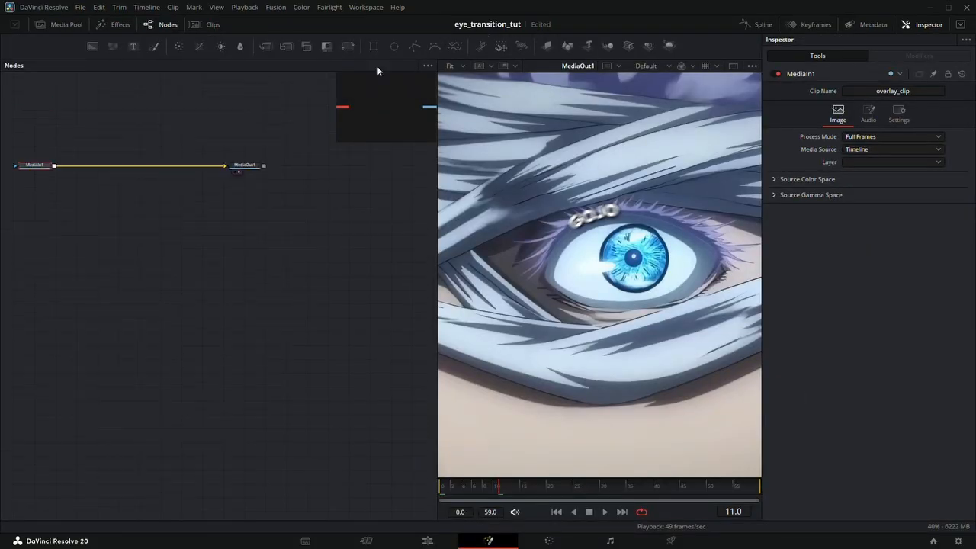
left_click_drag(393, 45, 51, 166)
left_click(861, 181)
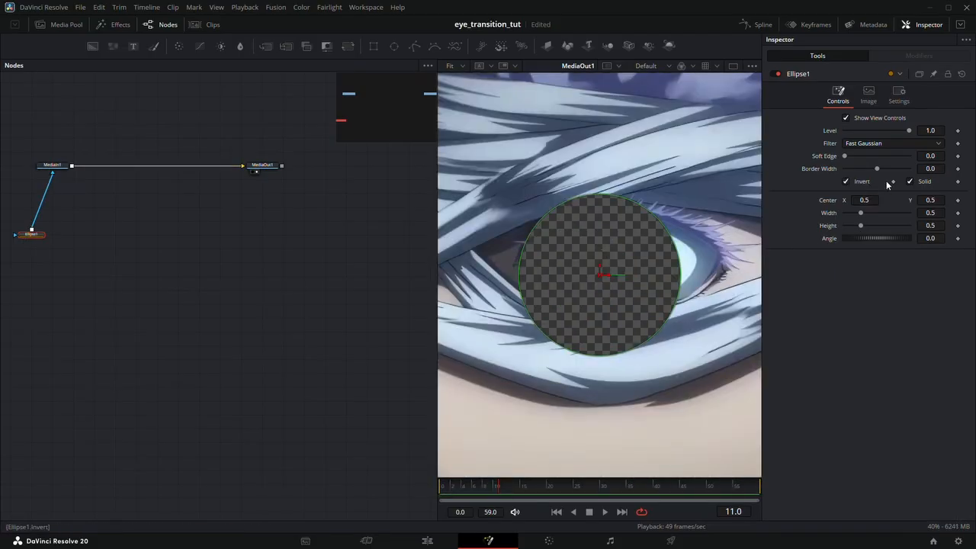
Step: Link the ellipse mask's height to its width with an expression and reduce the width to 0.173
right_click(827, 232)
left_click(851, 350)
left_click_drag(845, 237, 828, 212)
left_click_drag(860, 212, 850, 215)
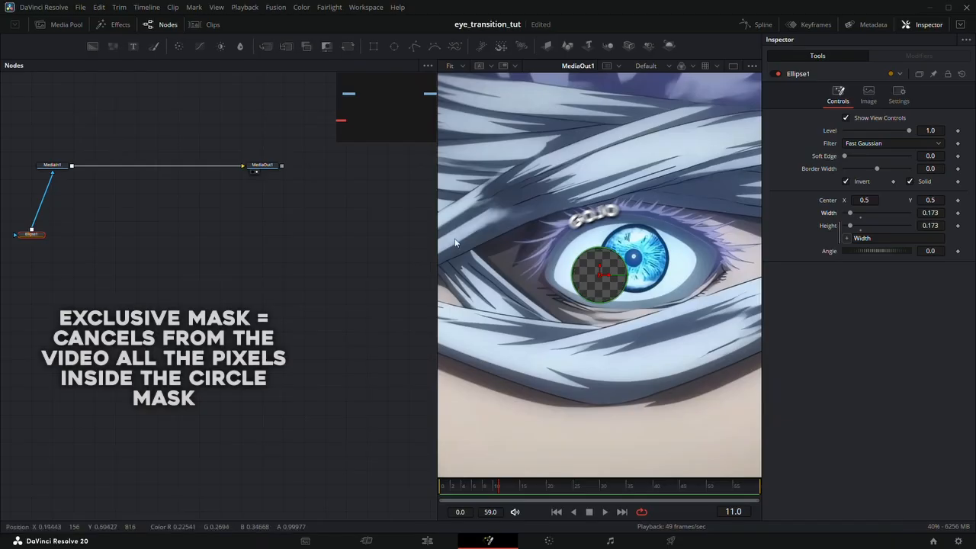
Step: Insert a Transform node between the ellipse mask and MediaIn1 and place it below MediaIn1
key("shift+space")
type("transform")
key("Return")
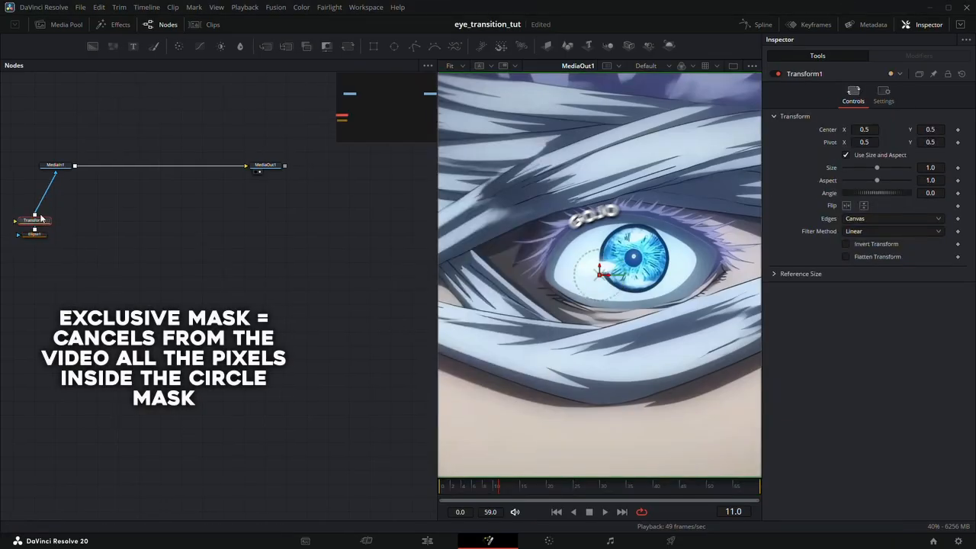
left_click_drag(41, 219, 62, 206)
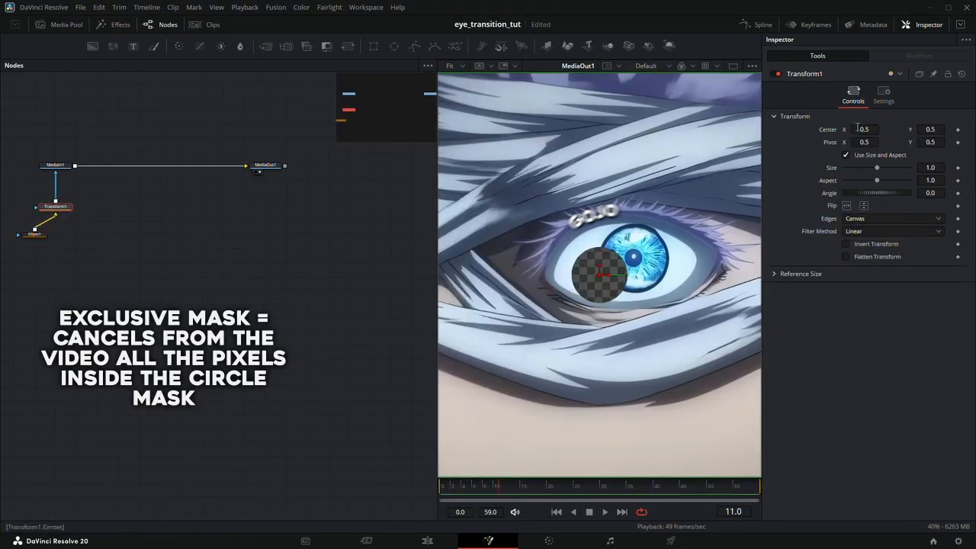
Step: Try moving the mask over the iris with center X 0.608 and Y 0.54, and reset the Transform node
left_click_drag(857, 129, 931, 129)
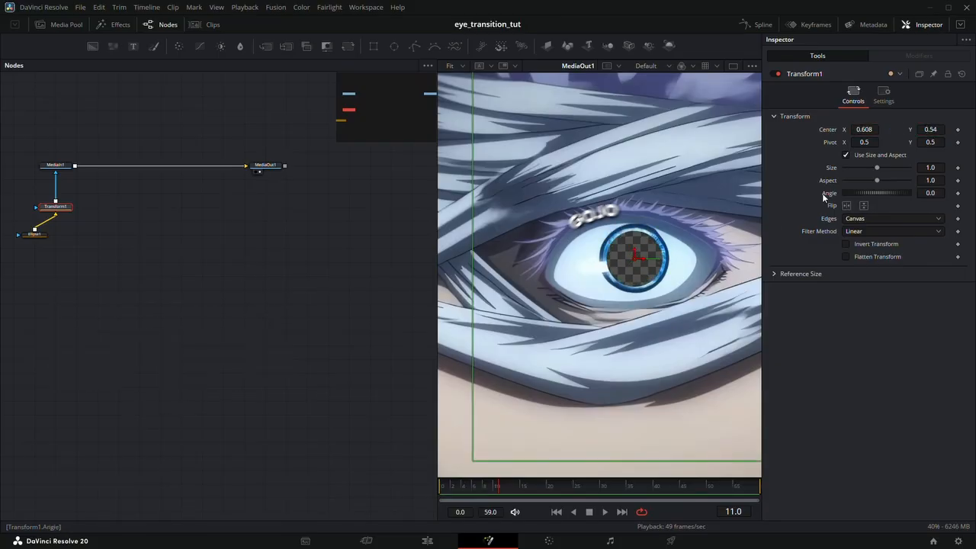
left_click(961, 74)
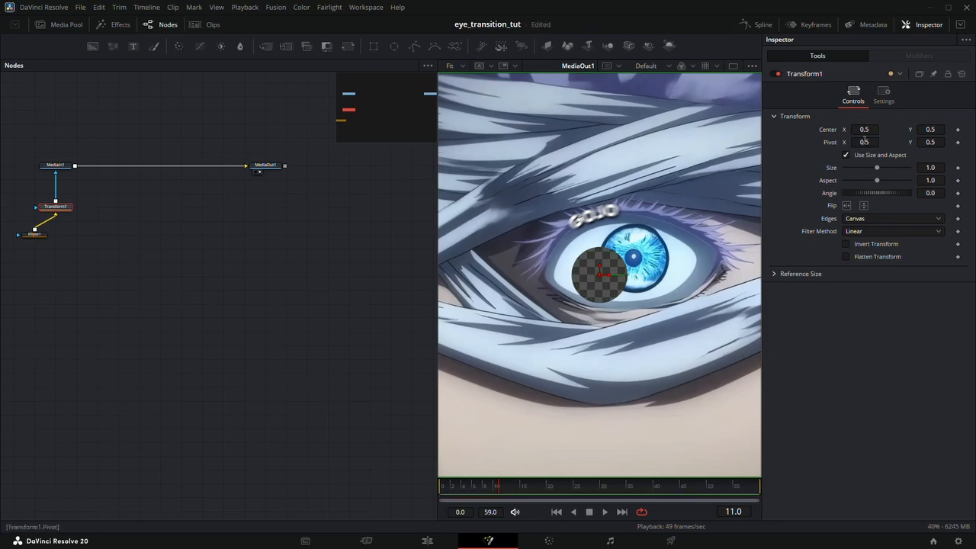
Step: Move the Transform pivot to the pupil at X 0.602, Y 0.543, test a size of 0.5, and undo the size change
mouse_move(862, 141)
left_mouse_down()
mouse_move(880, 141)
mouse_move(859, 142)
left_mouse_up()
left_click_drag(918, 143, 949, 142)
left_click_drag(877, 168, 860, 172)
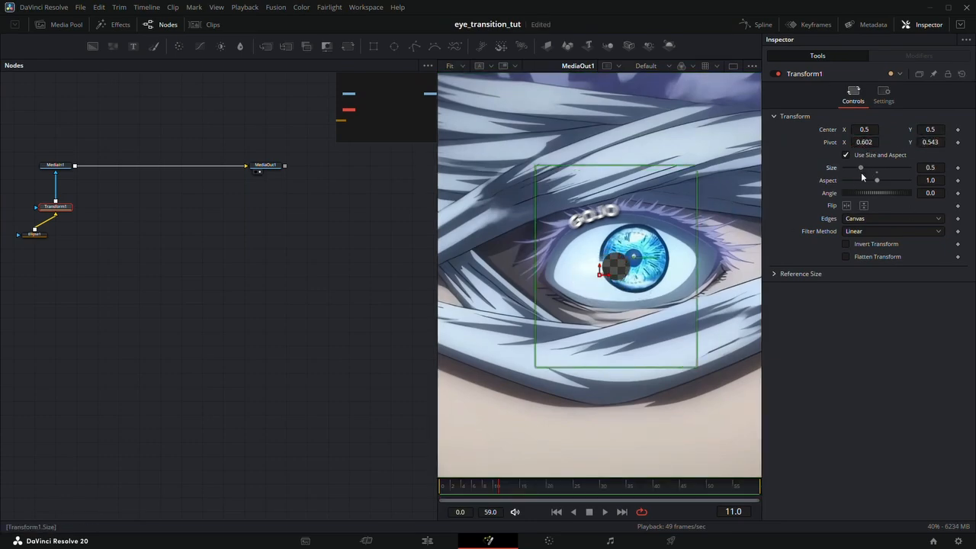
key("ctrl+z")
Step: Center the mask on the iris with Transform center X 0.602, Y 0.543 and shrink its size to 0.0
left_click(861, 134)
type("0.6")
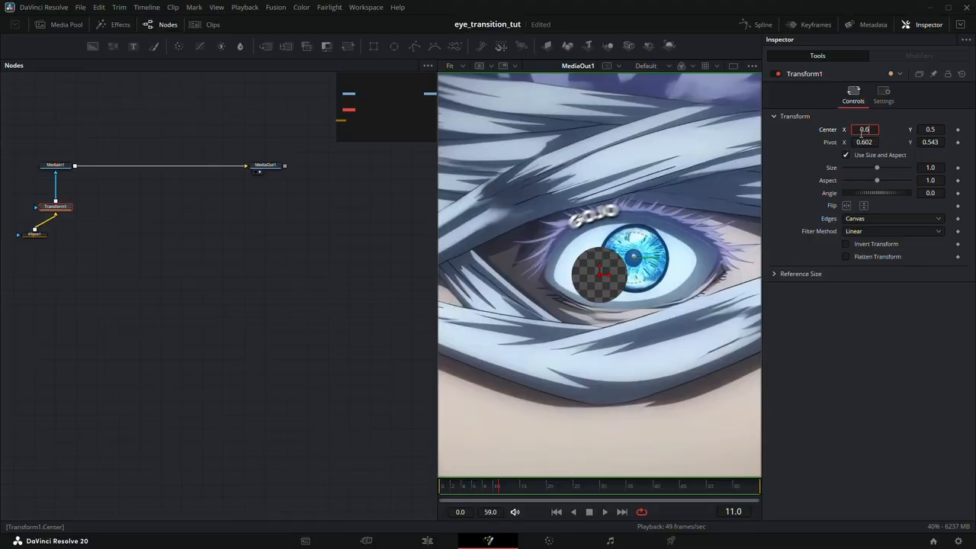
type("02")
key("Tab")
type("43")
key("Return")
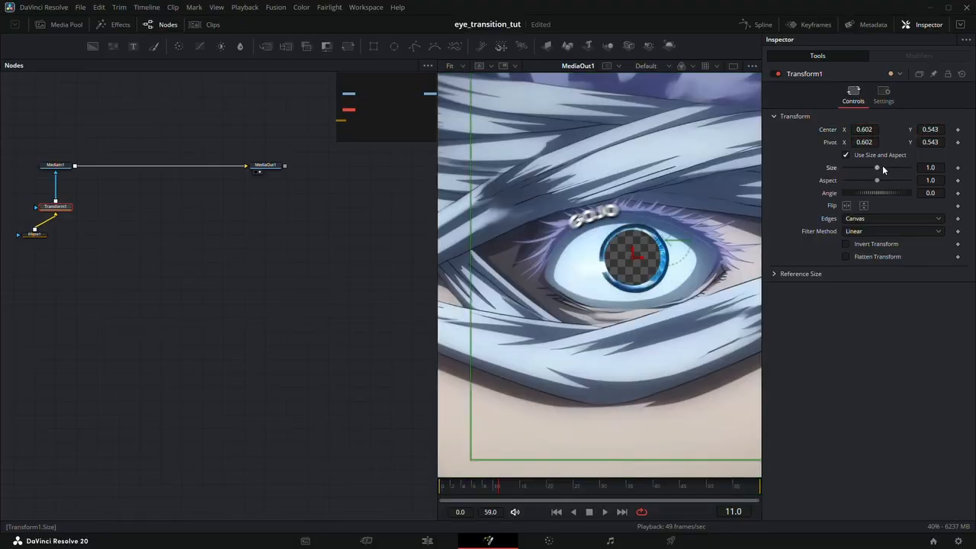
left_click_drag(880, 165, 838, 169)
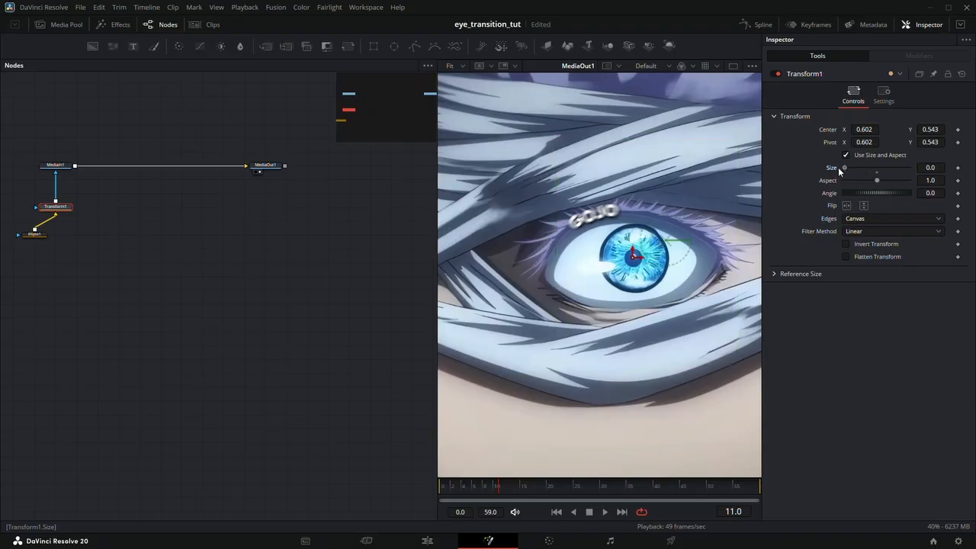
Step: Set the mask Transform's pivot back to X 0.5, Y 0.5
left_click(862, 145)
type("0.5")
key("Tab")
type("0.5")
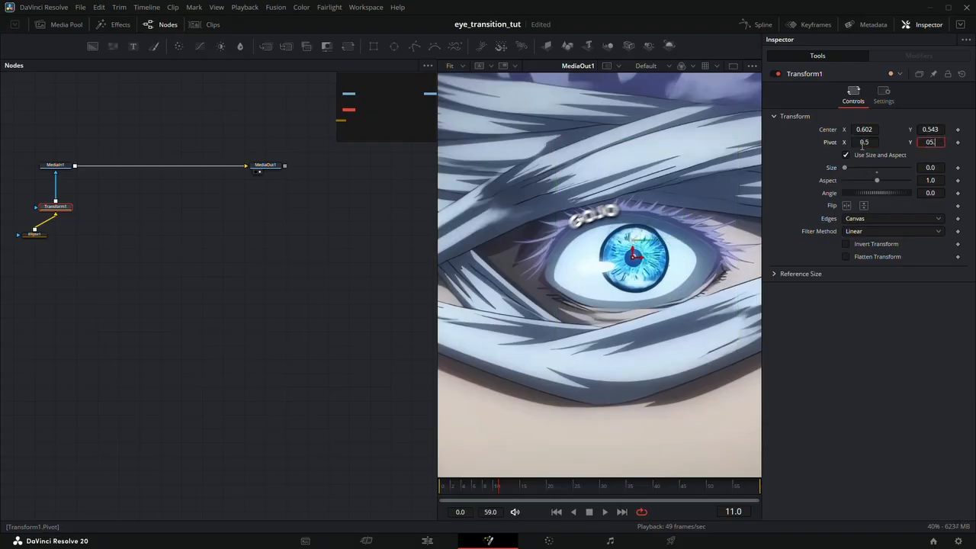
key("Tab")
left_click(767, 343)
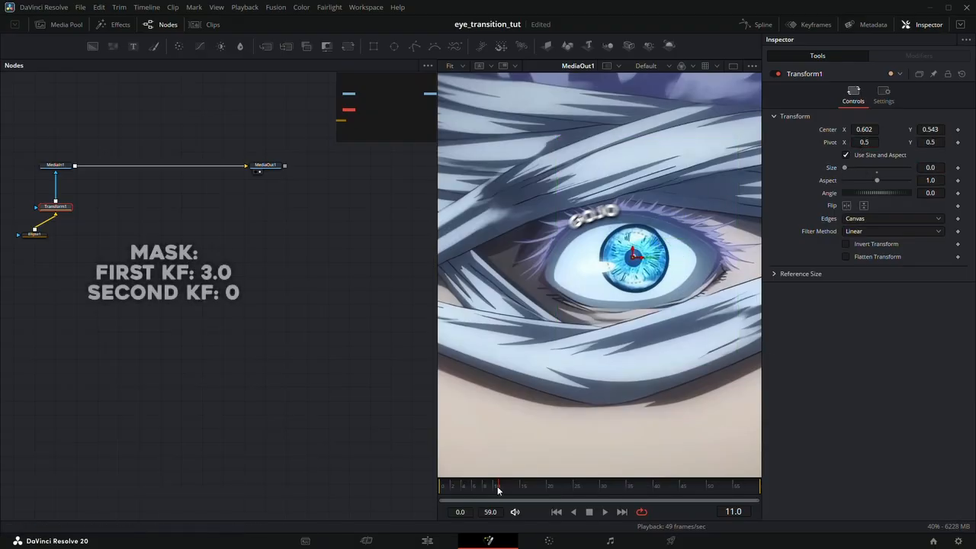
Step: Reset the mask Transform's Size to its default and keyframe it from 2.78 at frame 0 to 0.0 at frame 15
left_click_drag(497, 485, 439, 486)
left_click_drag(849, 170, 892, 182)
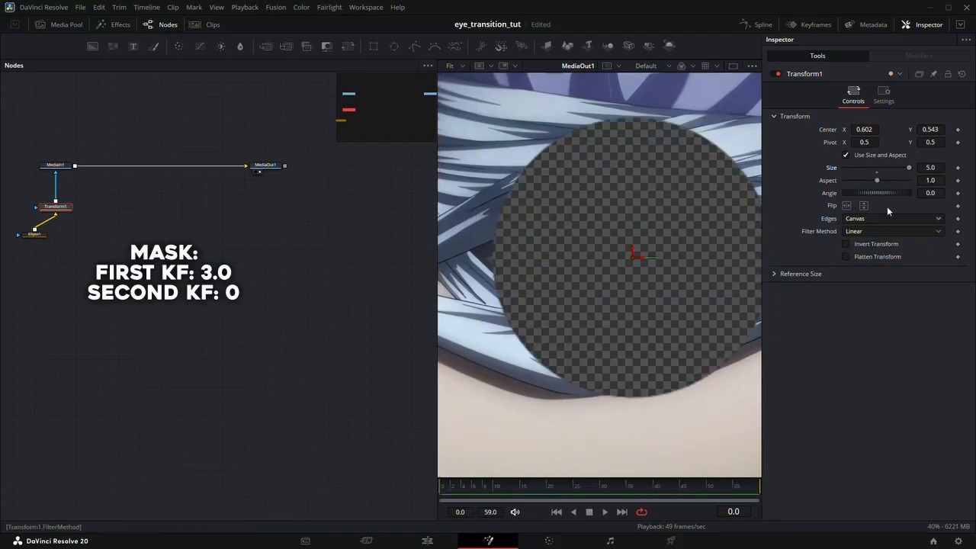
right_click(826, 168)
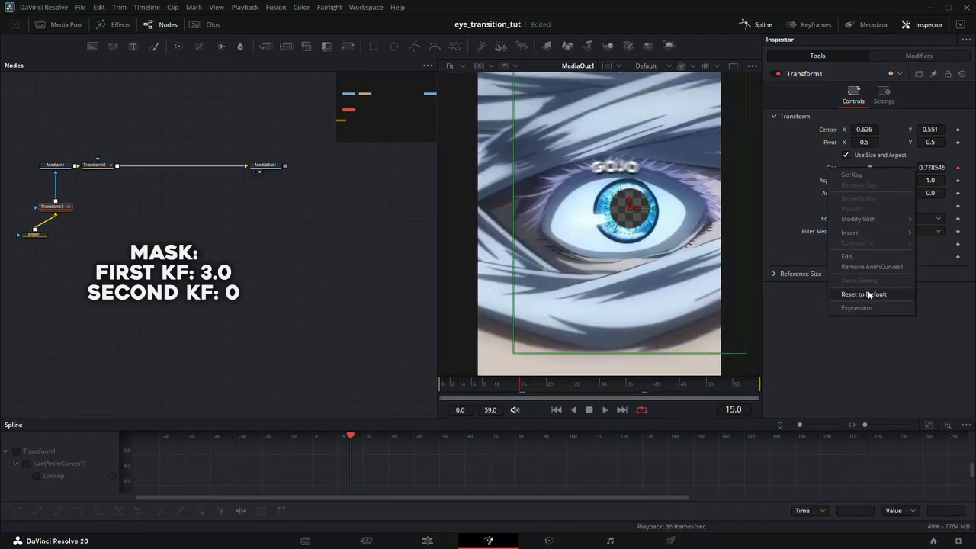
left_click(868, 293)
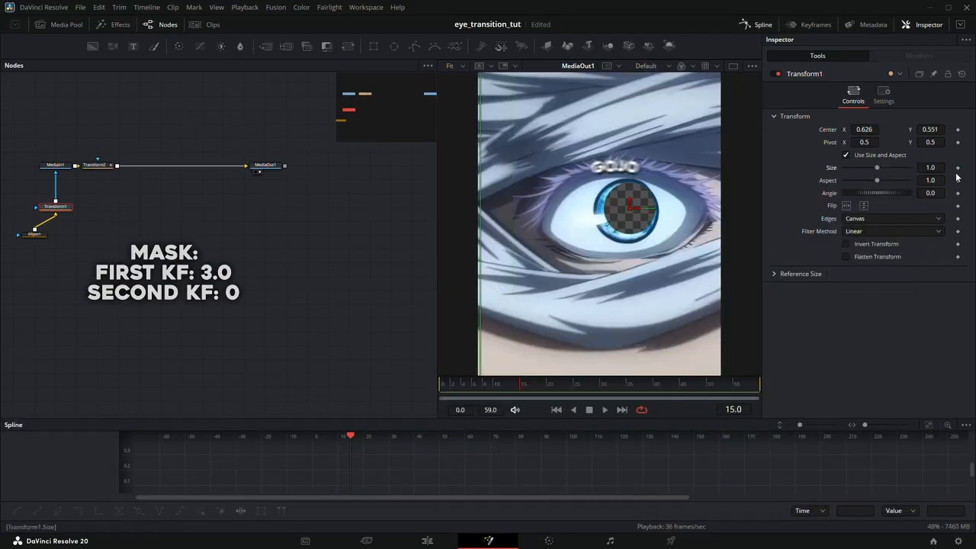
key("Home")
mouse_move(877, 167)
left_mouse_down()
mouse_move(904, 169)
mouse_move(879, 167)
mouse_move(893, 170)
left_mouse_up()
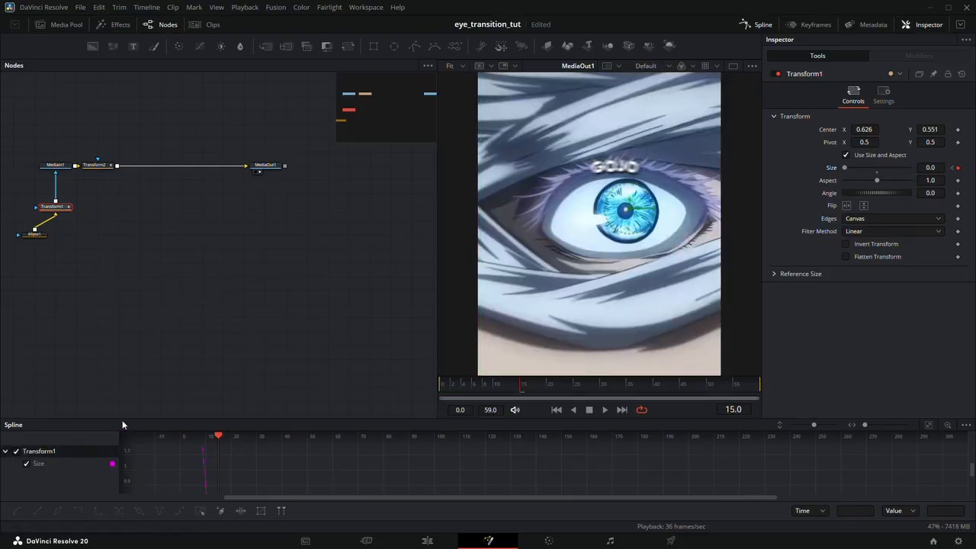
Step: Reshape the mask's Size curve to drop steeply from frame 0 and ease gently into frame 15, and play it back
left_click_drag(122, 419, 200, 295)
key("ctrl+f")
key("ctrl+a")
key("f")
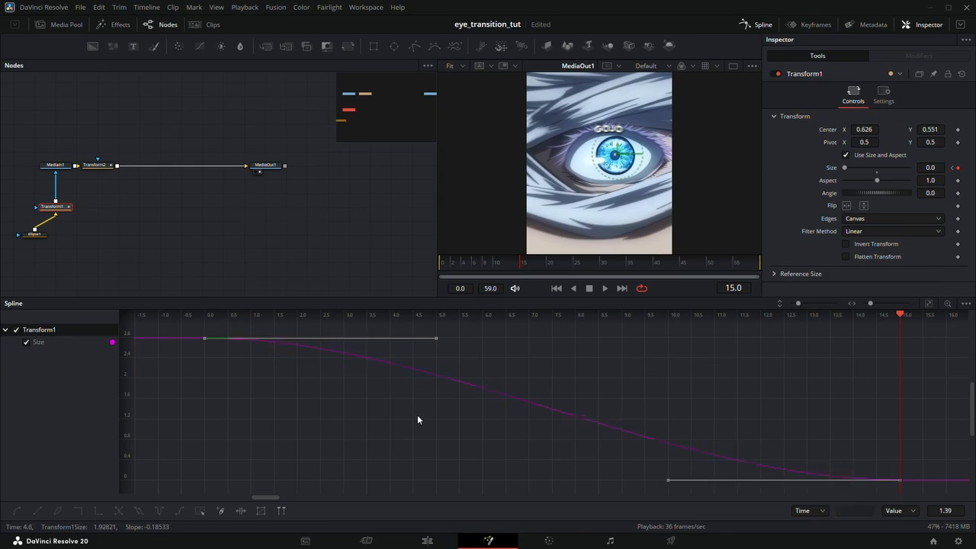
left_click_drag(436, 338, 238, 440)
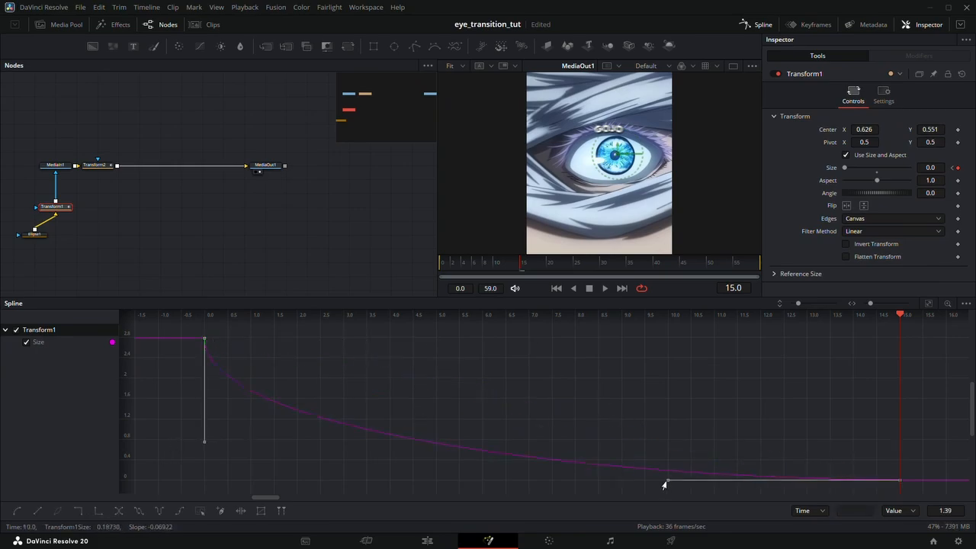
left_click_drag(666, 481, 505, 480)
key("space")
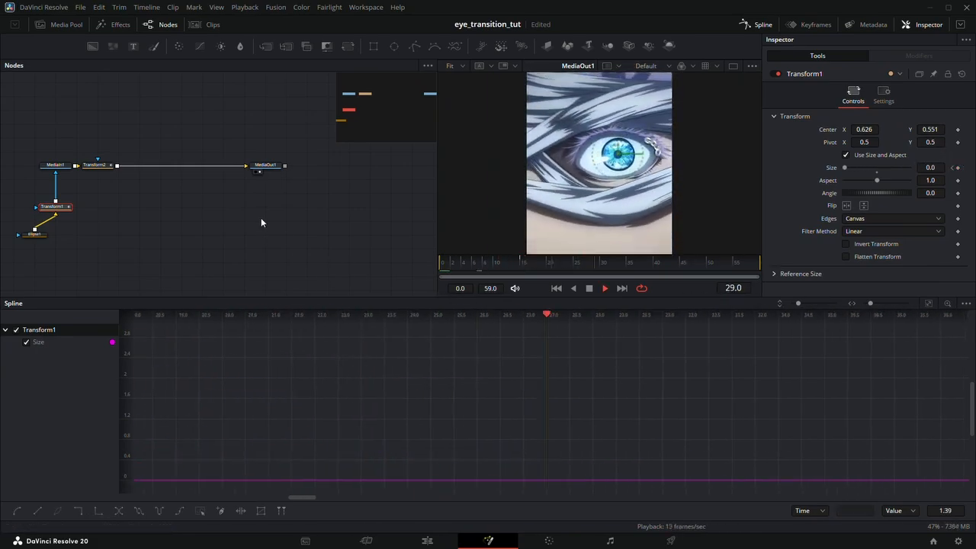
Step: Keyframe the mask's Size at 0.0 on frame 48 and 3.86 on frame 59, and display its Size curve
left_click(686, 265)
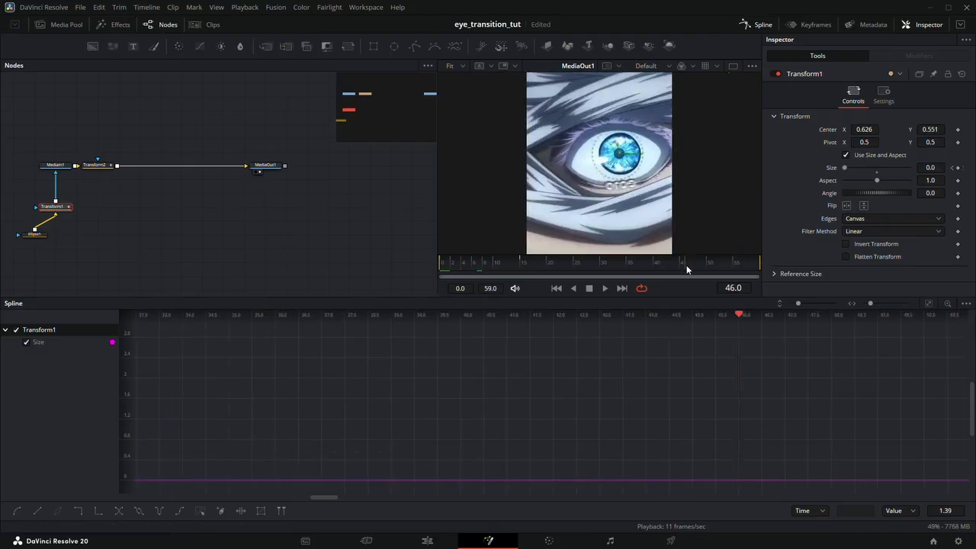
left_click_drag(686, 266, 759, 268)
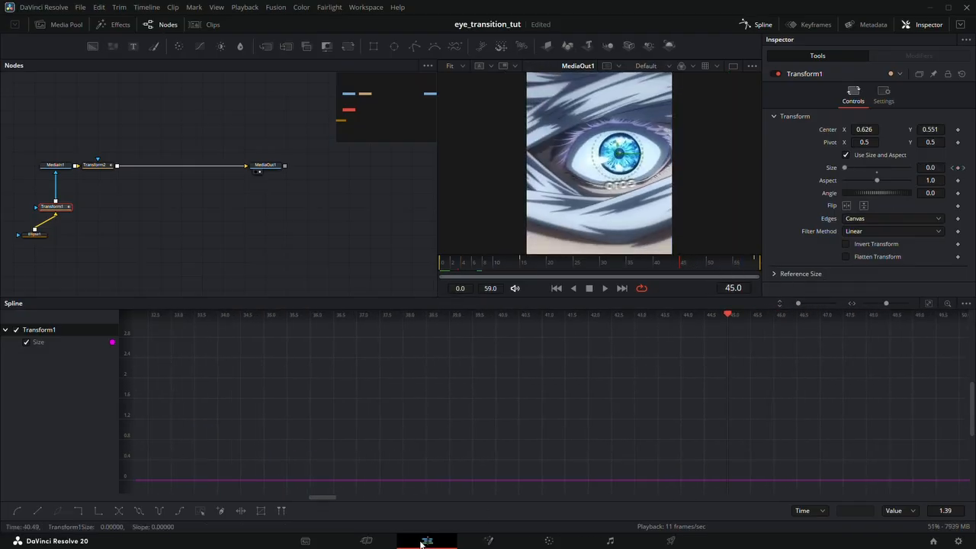
left_click(427, 540)
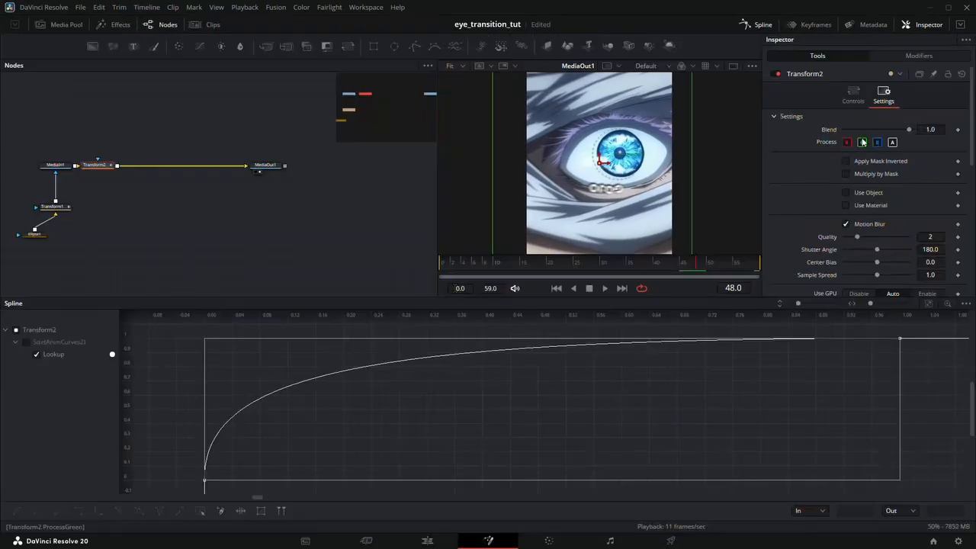
left_click(853, 91)
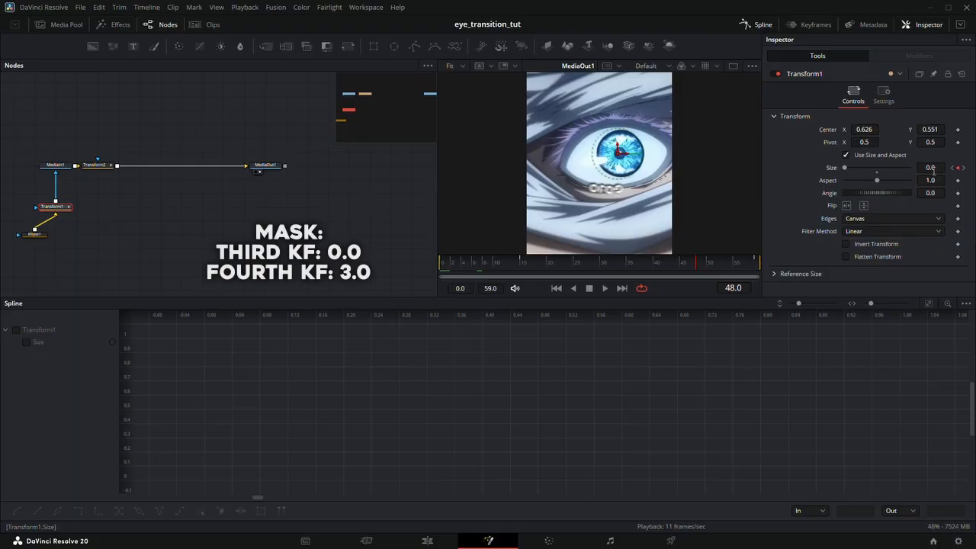
left_click(963, 168)
left_click_drag(846, 168, 898, 182)
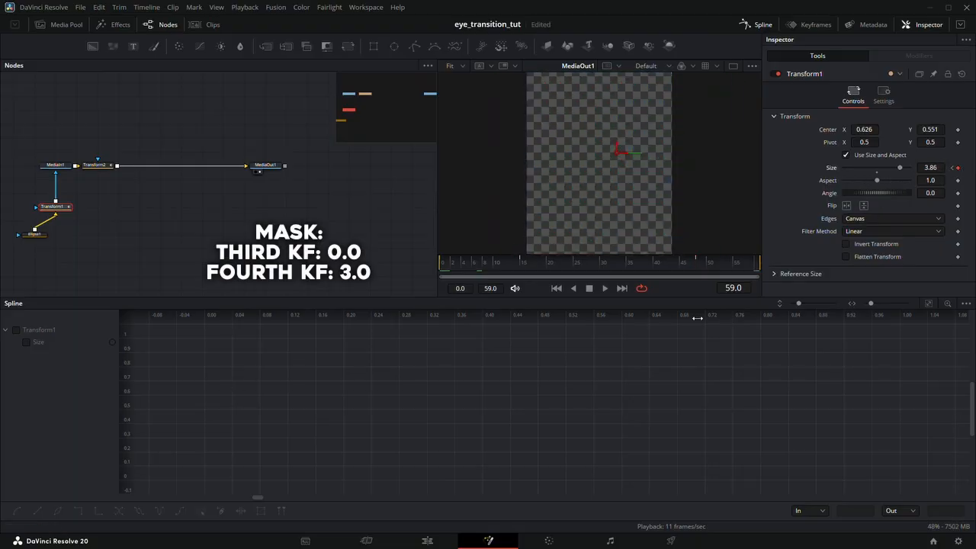
left_click(74, 327)
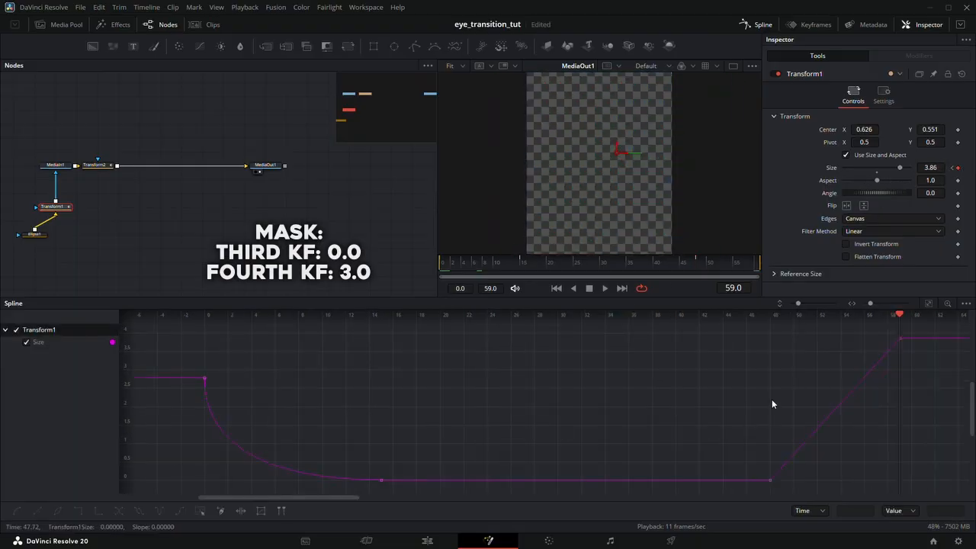
Step: Step through the mask's Size keyframes and set those at frames 0 and 59 to 3.0
left_click(952, 169)
left_click(952, 168)
left_click(952, 169)
left_click(964, 169)
left_click(964, 168)
left_click(964, 168)
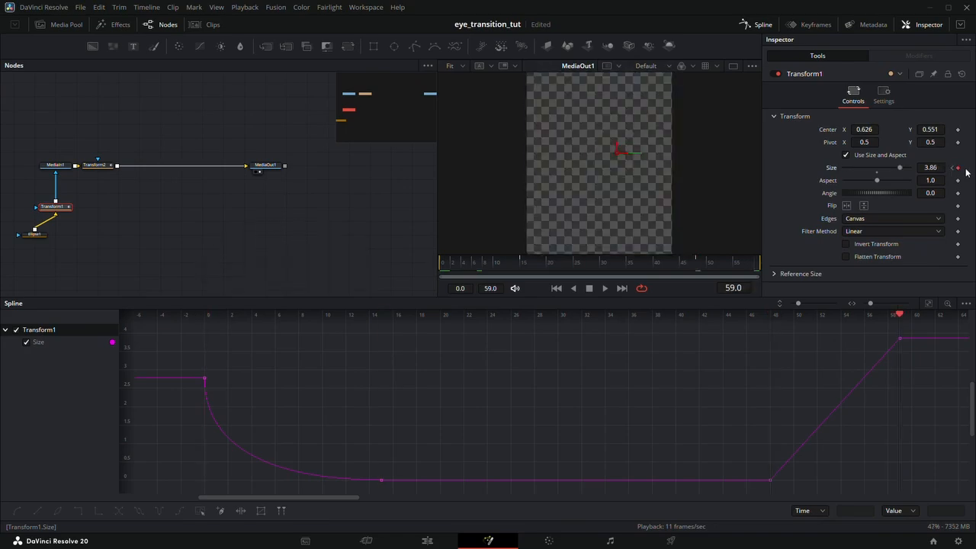
left_click_drag(452, 265, 411, 271)
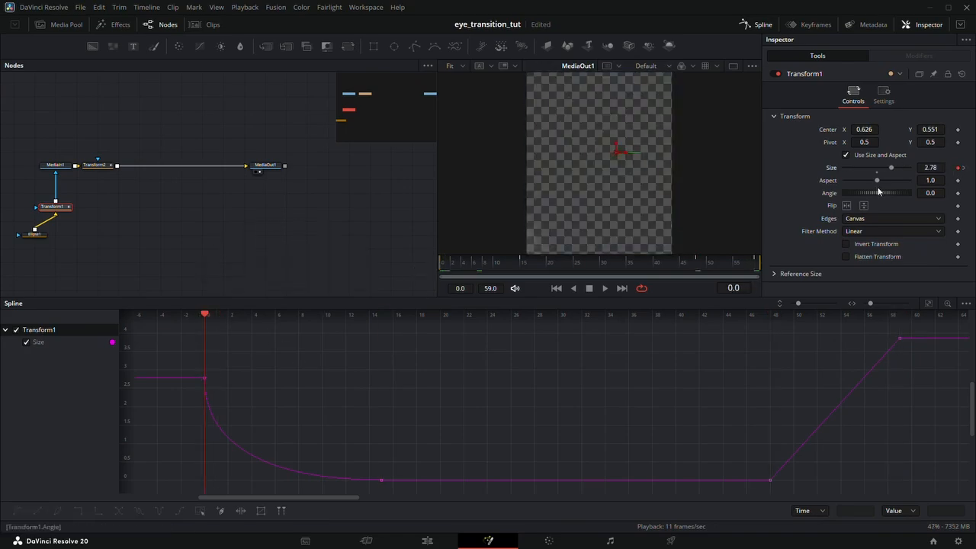
type("3")
key("Return")
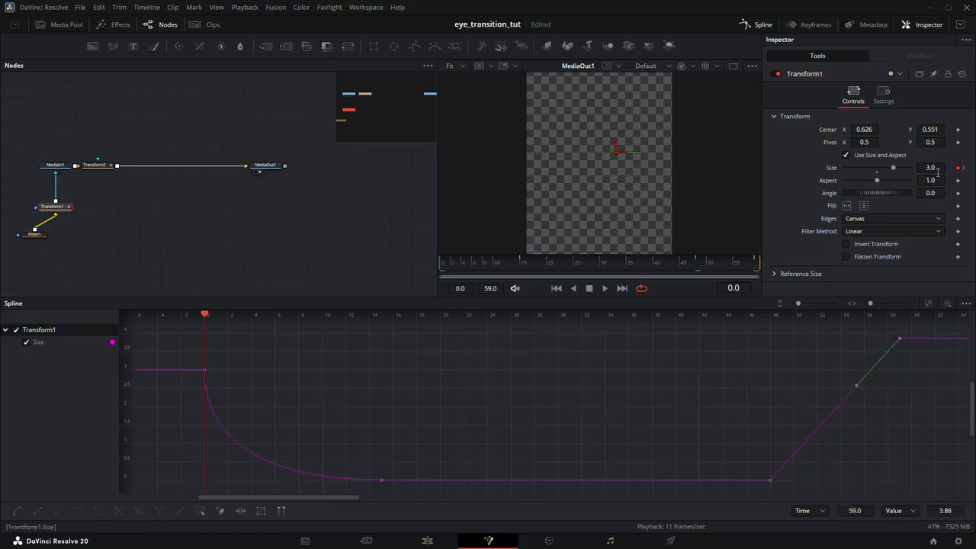
left_click(964, 168)
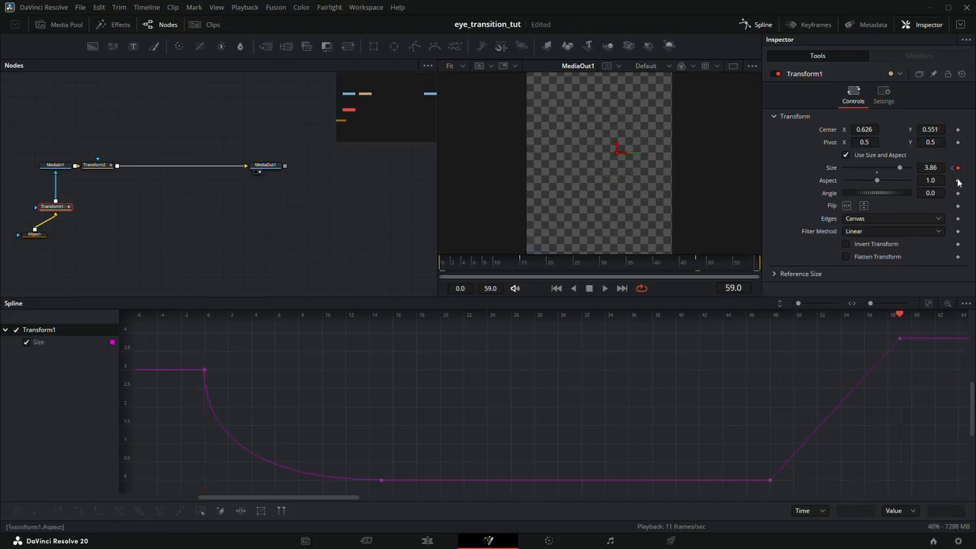
type("3")
key("Tab")
Step: Smooth the mask's last two Size keyframes and shape the curve to start slowly at frame 48 and rise steeply into frame 59
left_click_drag(690, 323, 904, 500)
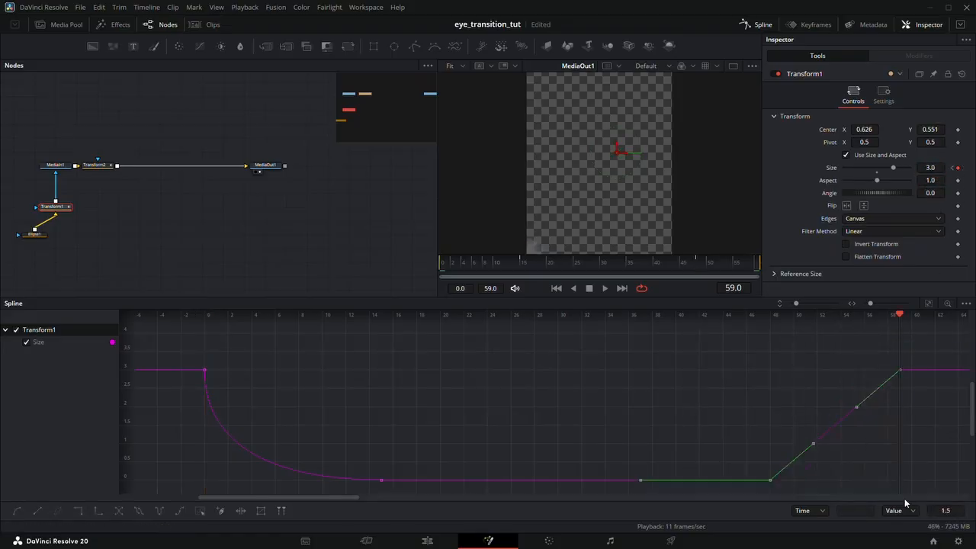
key("s")
left_click_drag(813, 483, 867, 482)
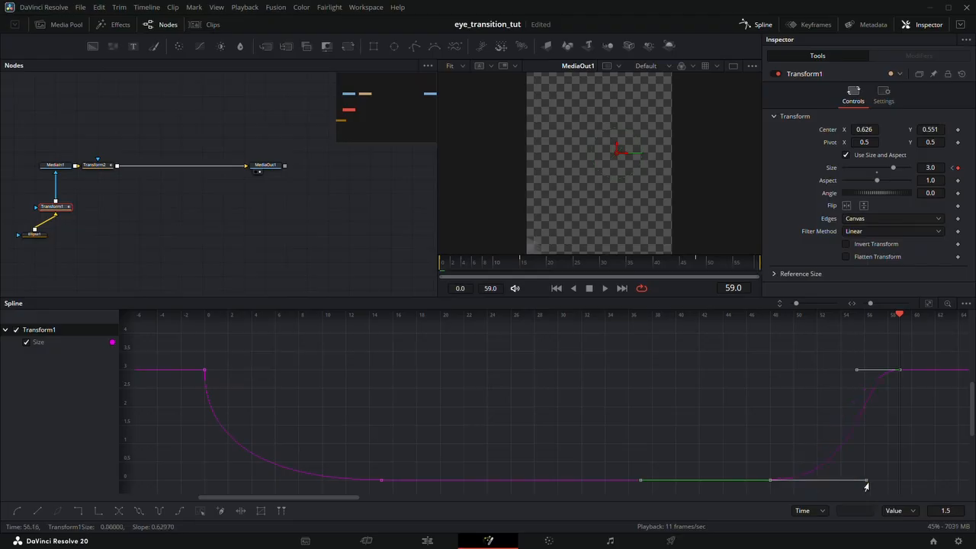
left_click_drag(857, 369, 906, 455)
Step: Insert a Transform node between MediaIn1 and MediaOut1 and add an Anim Curves modifier to its Size
key("space")
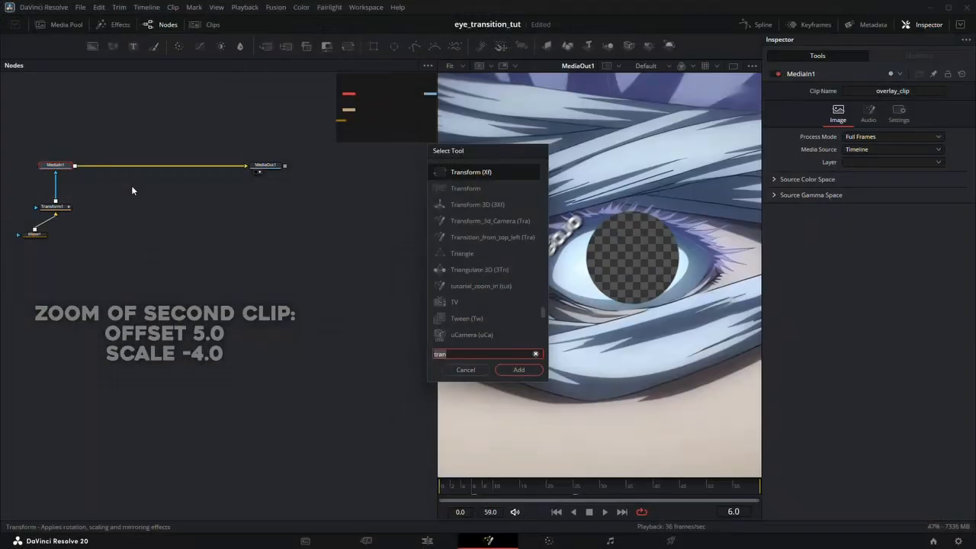
key("Return")
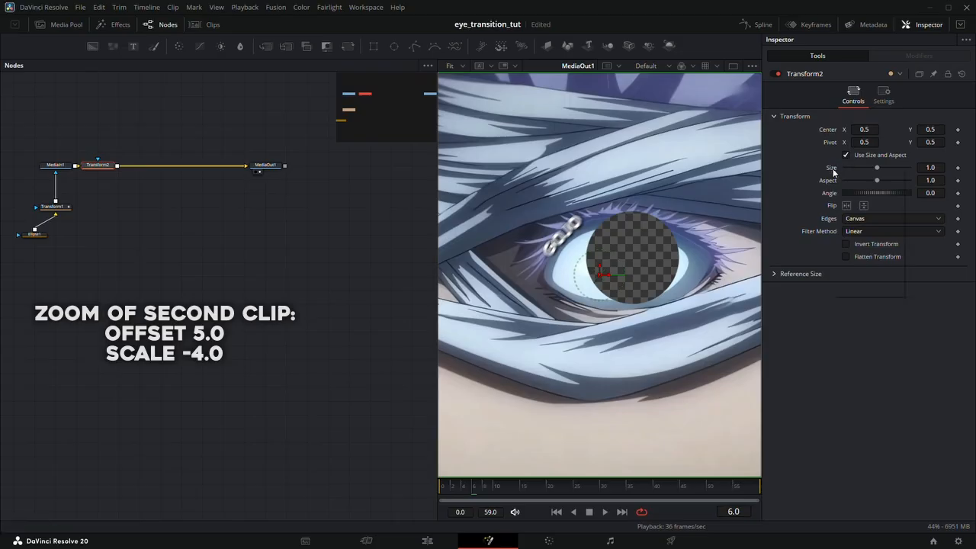
right_click(834, 172)
left_click(823, 211)
left_click(919, 55)
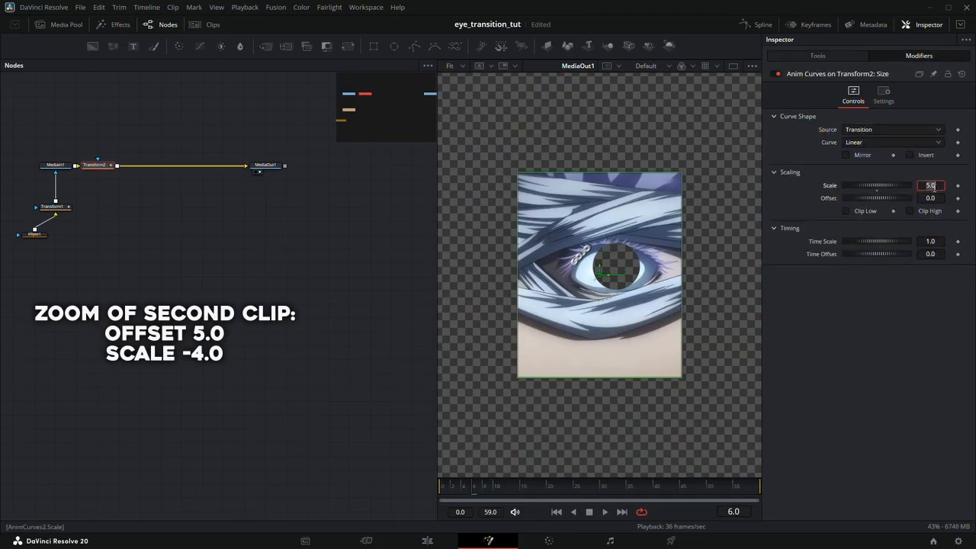
Step: Try an Anim Curves Scale of -0.2, and set the Offset to 1.5 and the Scale to 0.0
type(".2")
key("Tab")
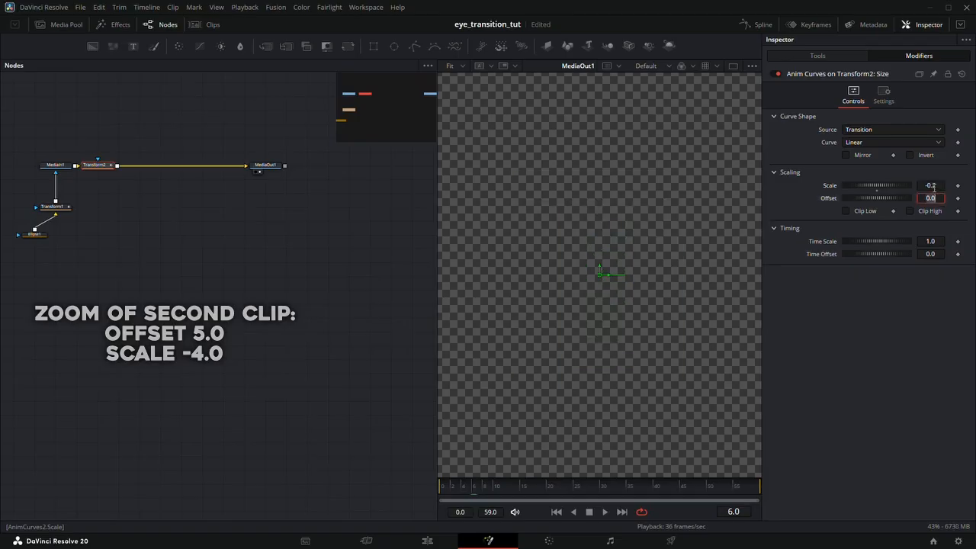
type("1.5")
key("Tab")
double_click(933, 187)
type("0")
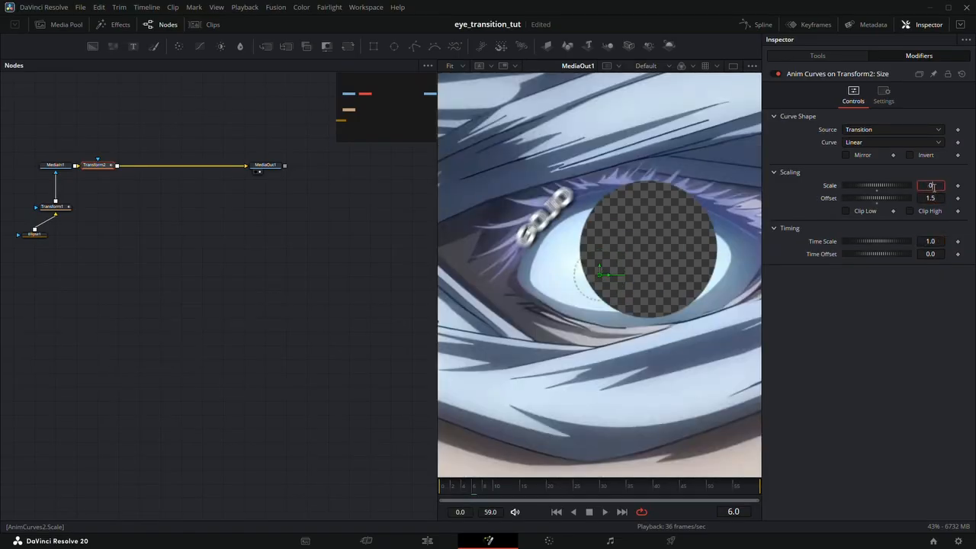
key("Tab")
key("Return")
Step: Change the zoom's Anim Curves to a Custom curve with a steep start and gentle finish, and enable Mirror
left_click(877, 143)
left_click(867, 177)
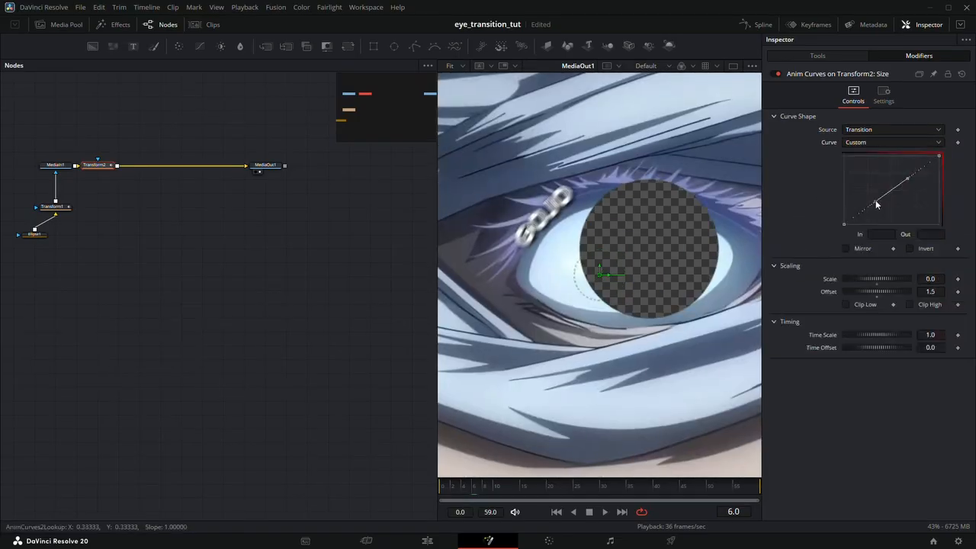
left_click_drag(875, 200, 843, 175)
left_click_drag(907, 178, 862, 156)
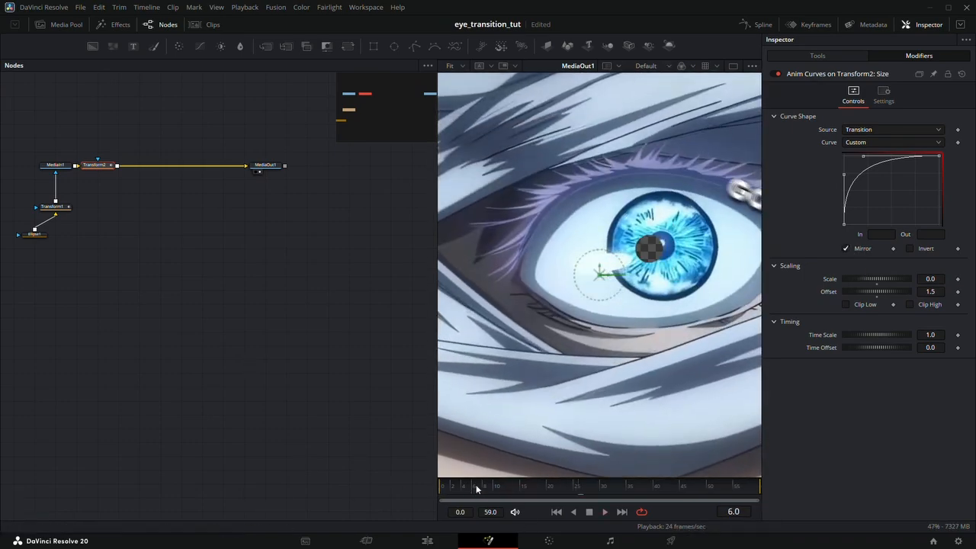
Step: Set the zoom's Anim Curves Scale to -0.5 and play the animation back
left_click_drag(476, 484, 395, 487)
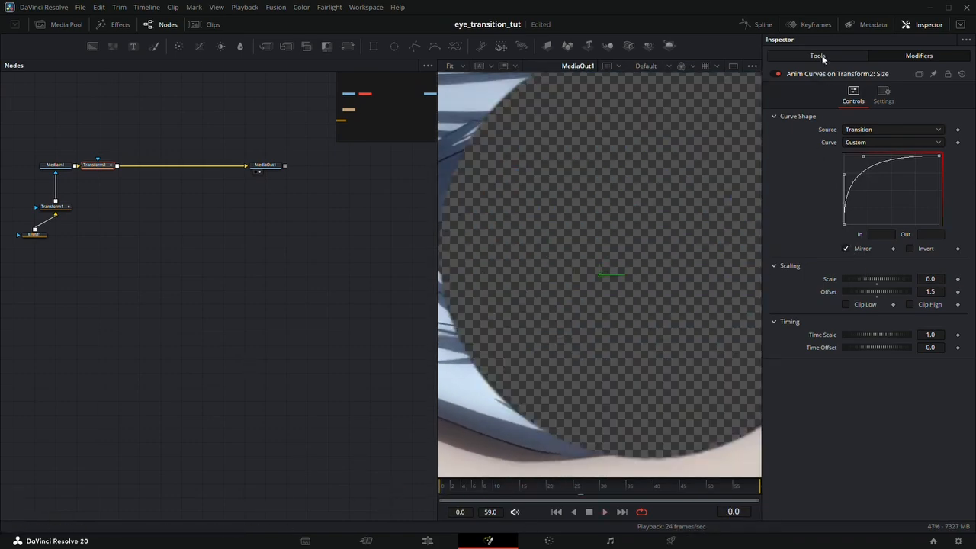
type("-0.5")
key("Tab")
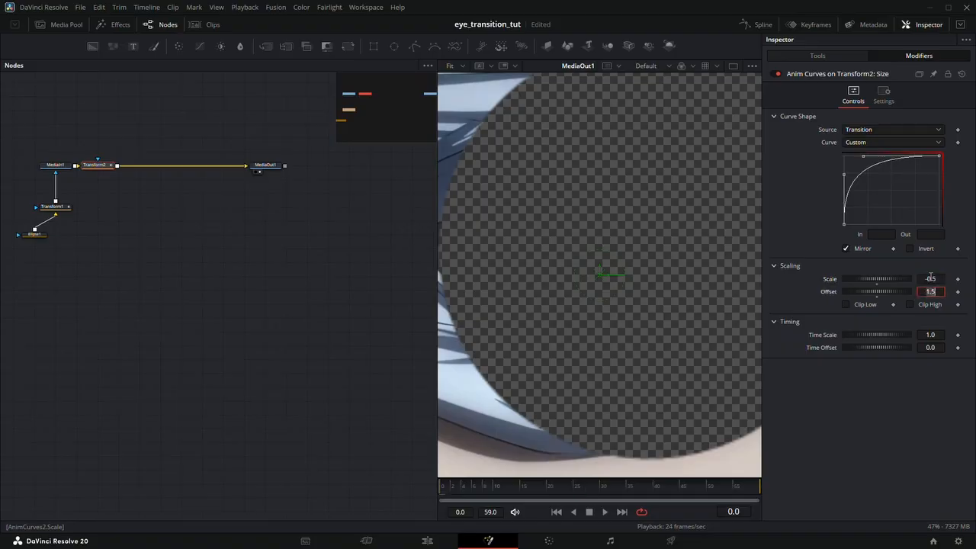
key("space")
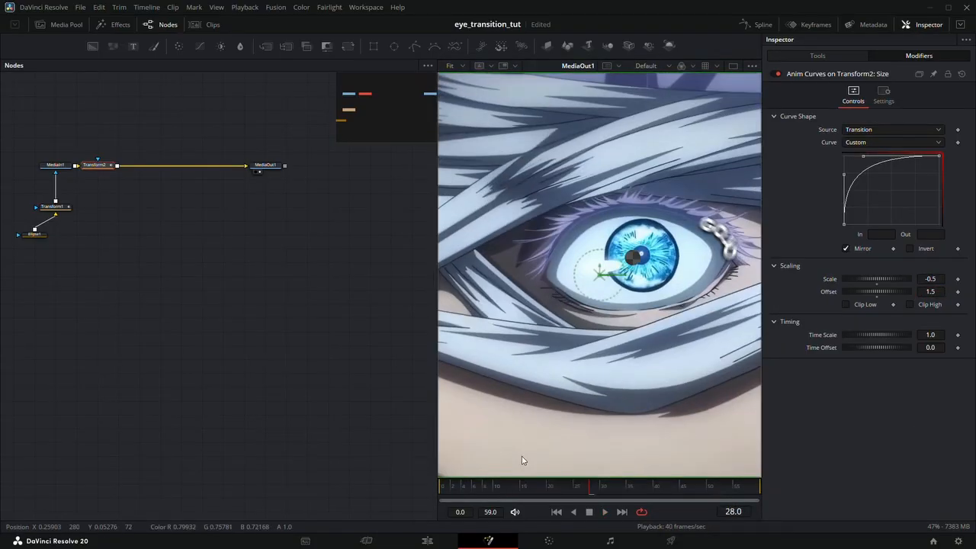
Step: Align the mask with the pupil by setting Transform1's center to X 0.626, Y 0.551
left_click(56, 207)
left_click(821, 56)
left_click_drag(877, 128, 939, 128)
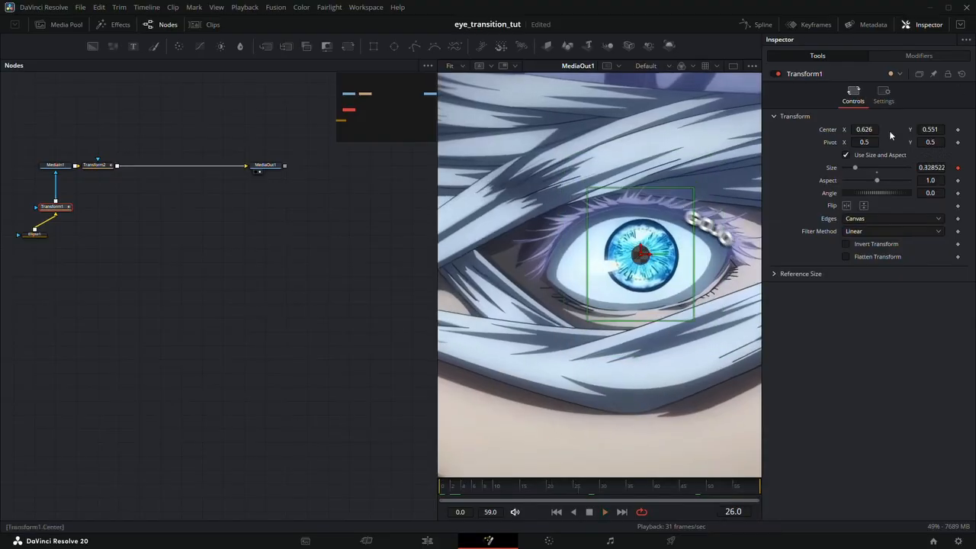
Step: Move Transform2's pivot onto the pupil at X 0.629, Y 0.549 and play the zoom back
left_click(83, 166)
left_click_drag(863, 142, 935, 141)
left_click_drag(864, 142, 871, 141)
key("space")
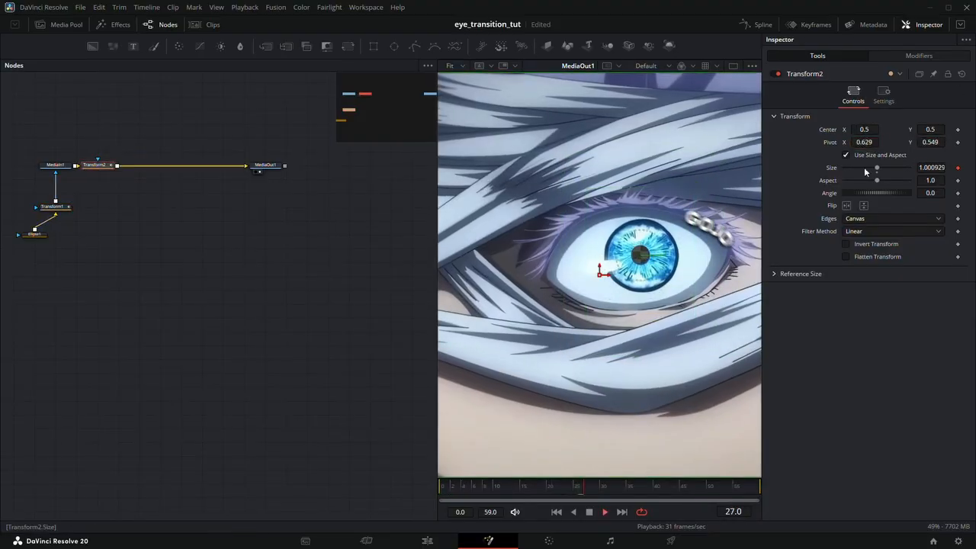
key("space")
Step: Set the Anim Curves Offset for Transform2's Size to 3.0
left_click(924, 59)
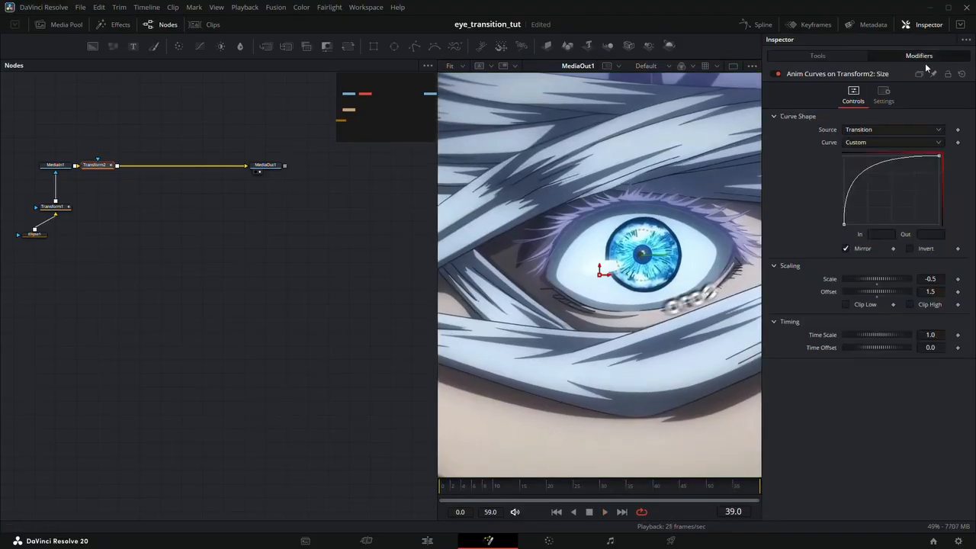
type("3")
key("Tab")
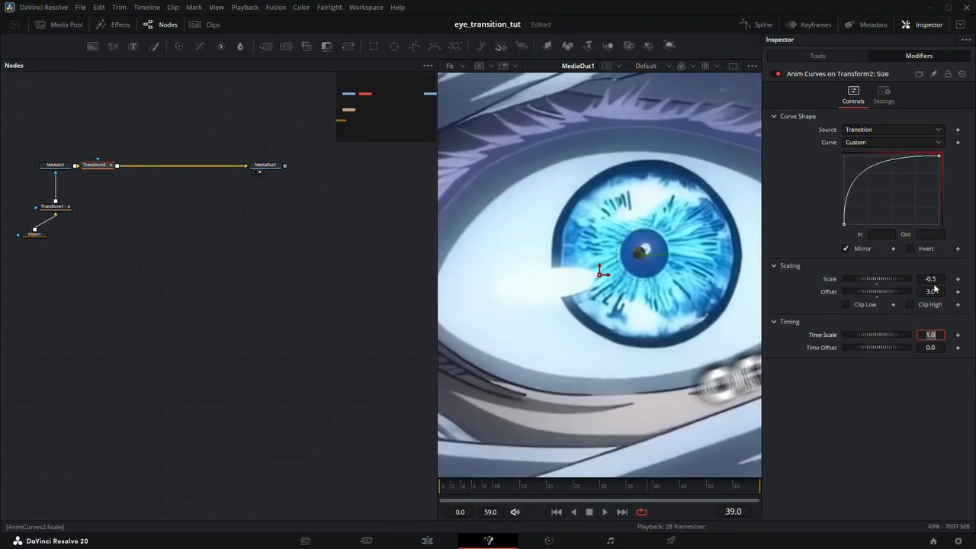
Step: Set the Anim Curves Offset for Transform2's Size to 5.0 and Scale to -4.0, and play the zoom back
double_click(924, 293)
type("5")
key("Tab")
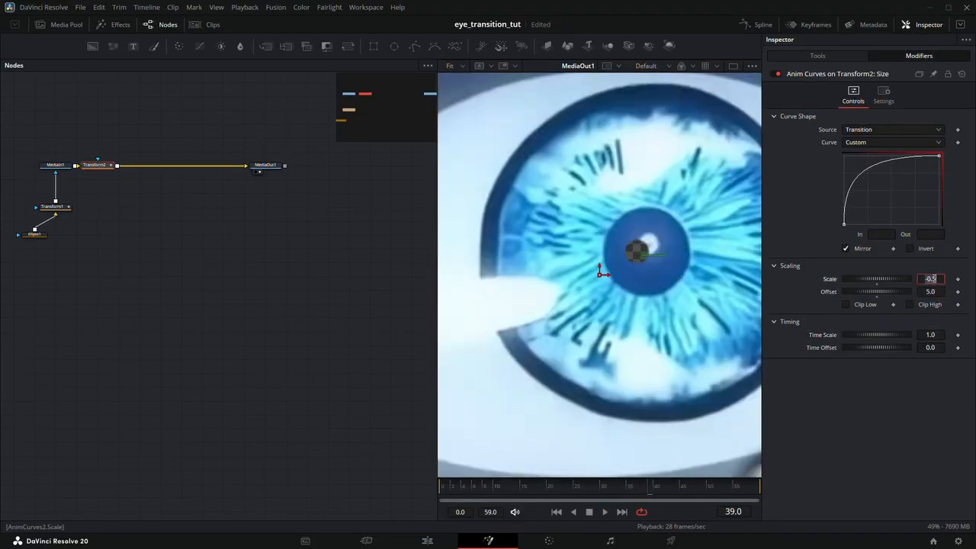
key("Tab")
left_click_drag(511, 490, 275, 366)
key("space")
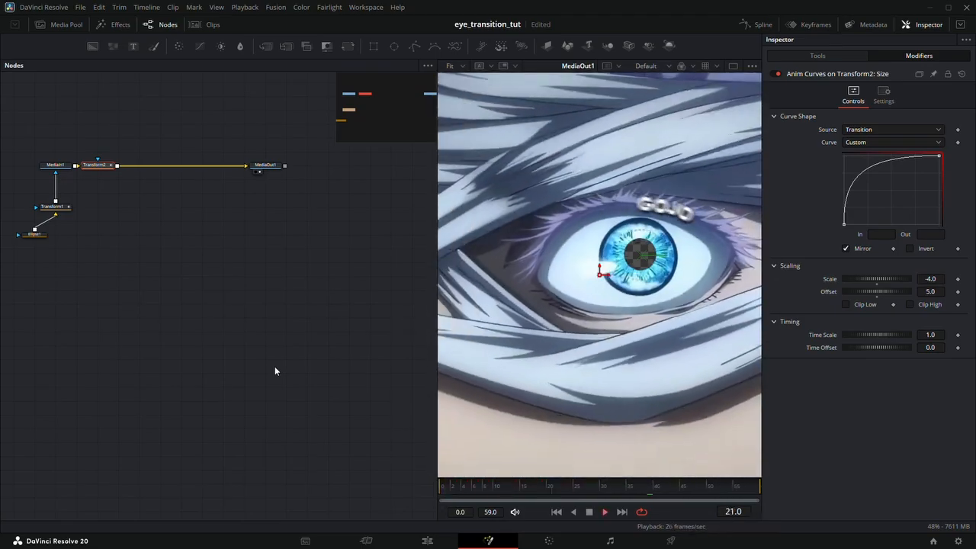
Step: Drive Transform2's Angle with an Anim Curves modifier
left_click(819, 56)
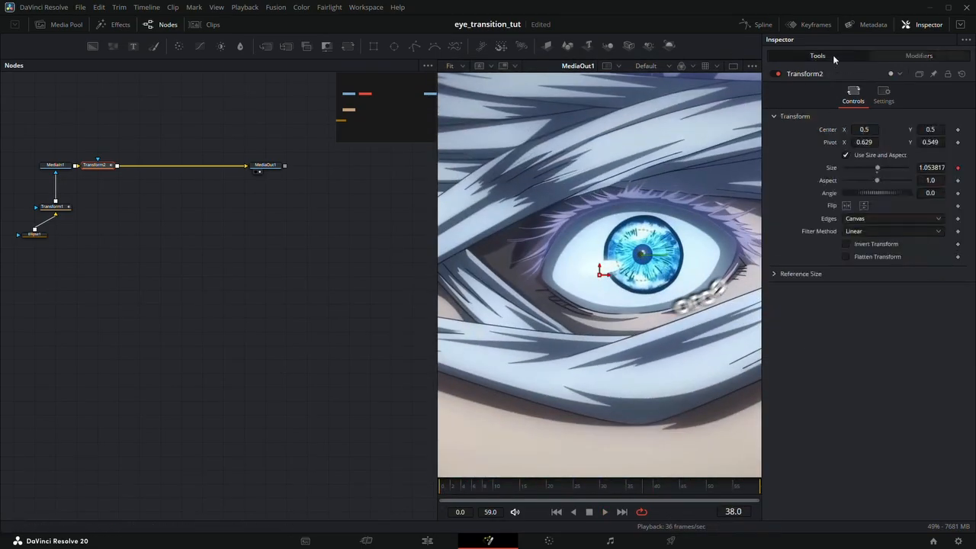
left_click(883, 95)
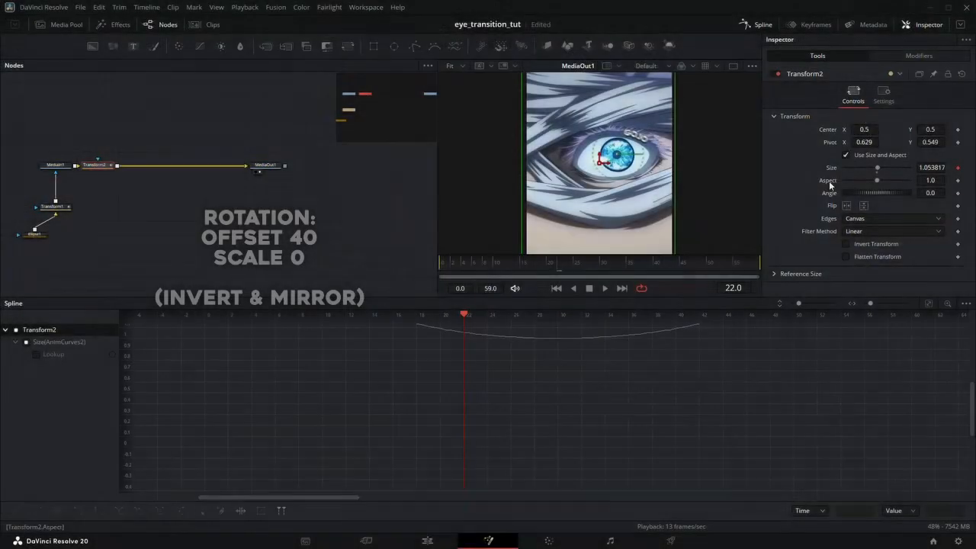
right_click(830, 192)
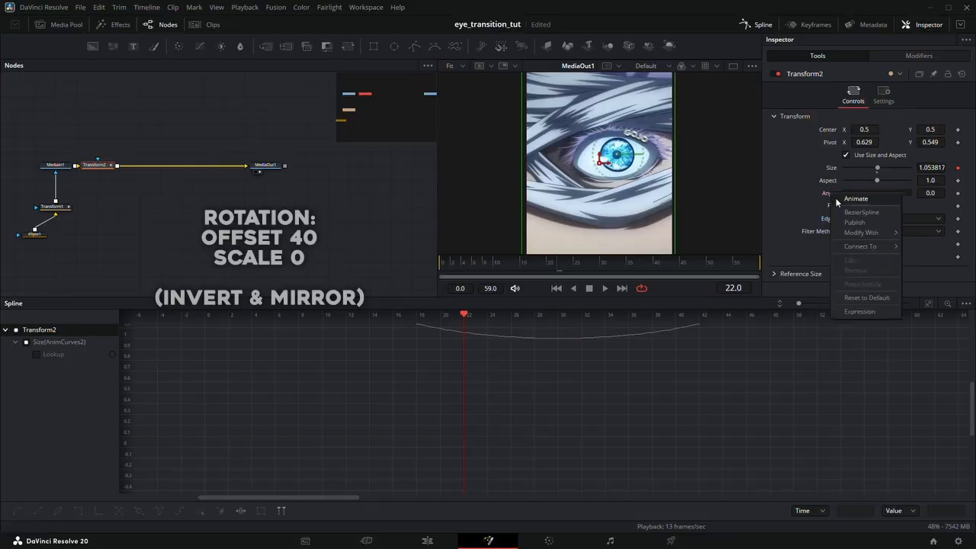
mouse_move(856, 233)
left_click(812, 233)
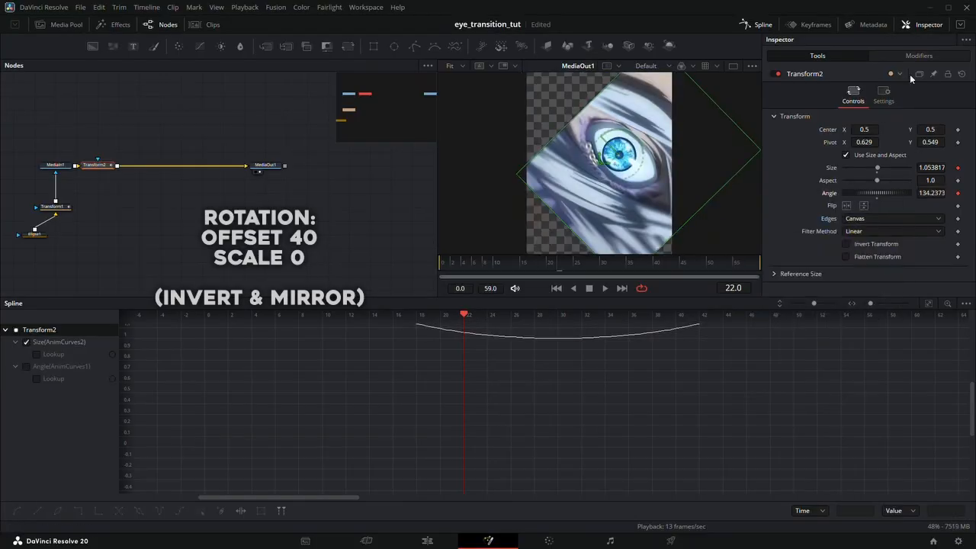
Step: Set Transform2's edges to Mirror
left_click(866, 219)
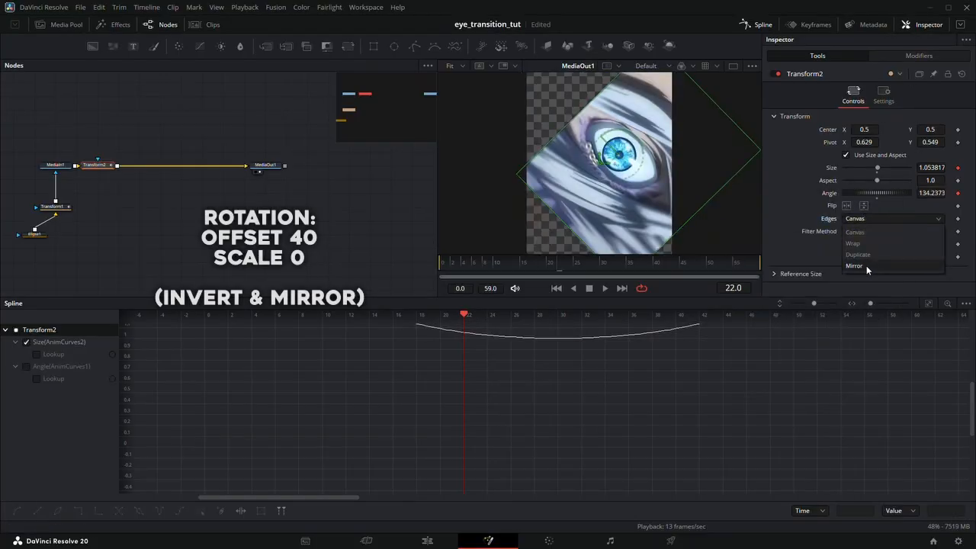
left_click(866, 265)
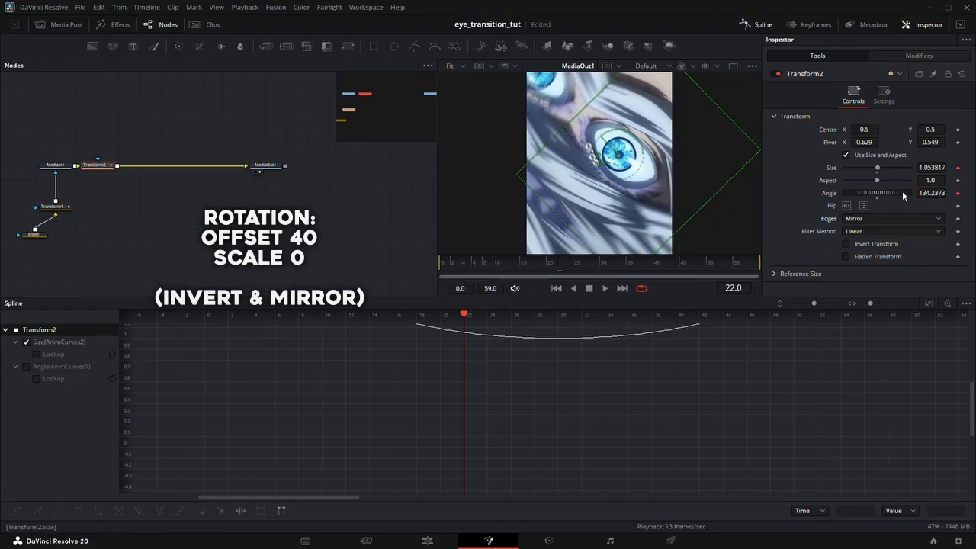
right_click(833, 201)
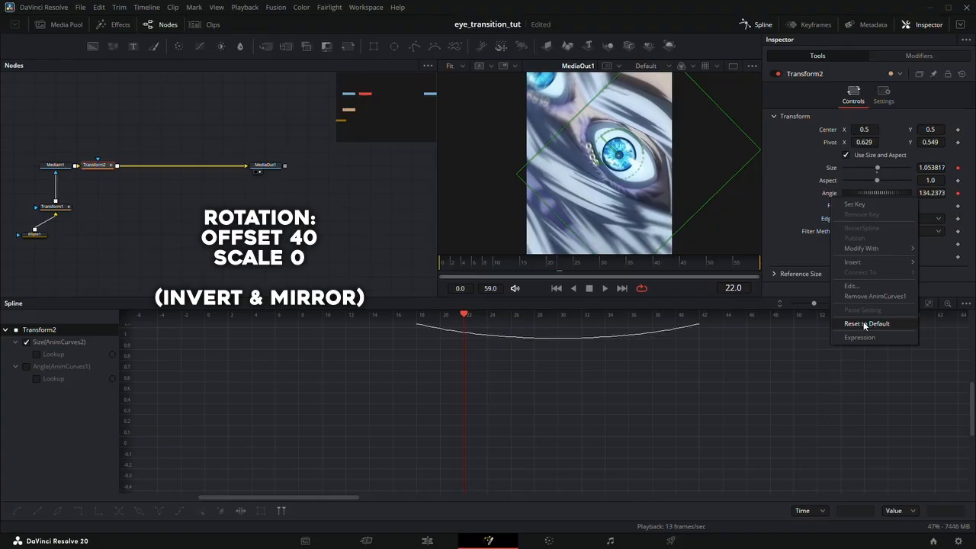
Step: Switch the Anim Curves on Transform2's Angle to a Custom curve and shape it to rise steeply and flatten out
left_click(907, 56)
left_click(891, 159)
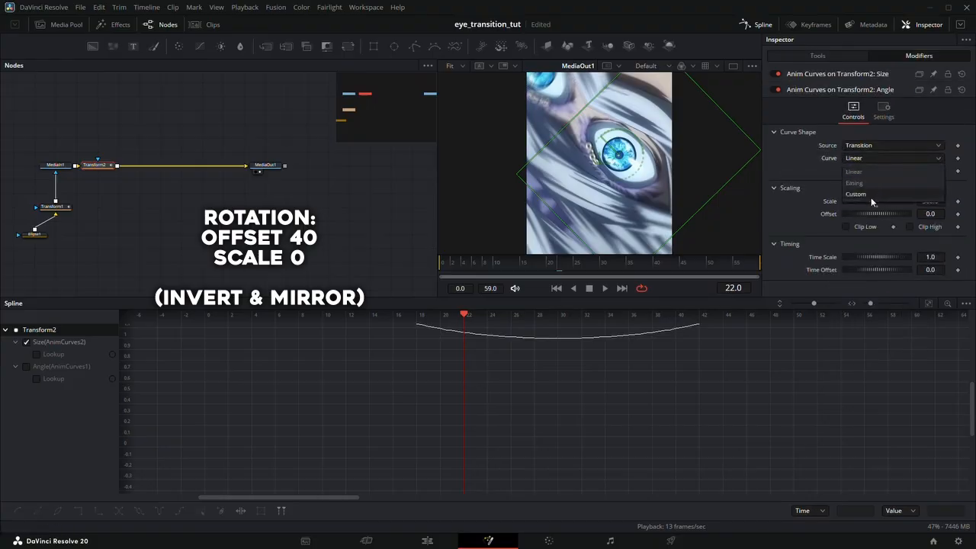
left_click(870, 195)
left_click(876, 218)
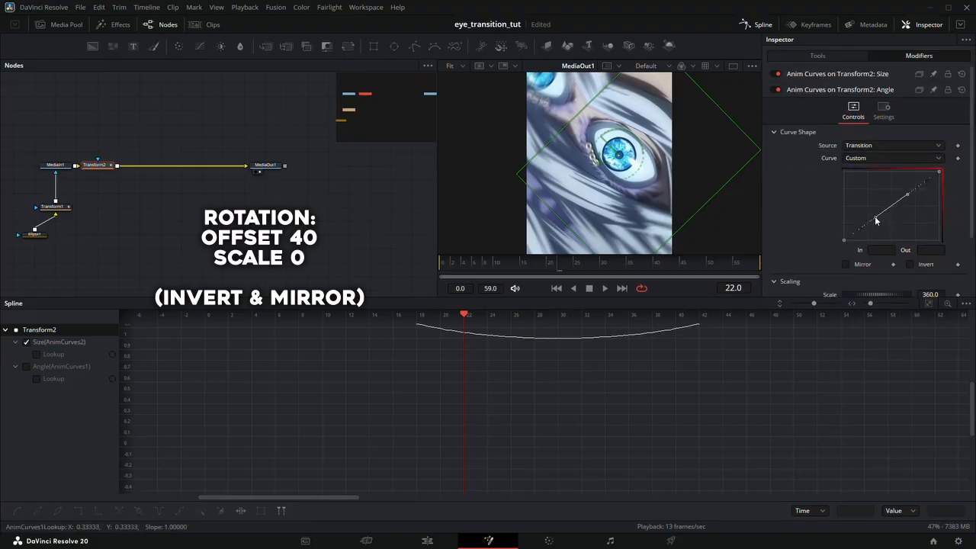
left_click_drag(876, 218, 834, 178)
left_click_drag(905, 193, 858, 177)
Step: Enable Mirror and Invert on the Angle curve, set its Scale to 40, and play the rotation back from the start
scroll(869, 190, "down", 2)
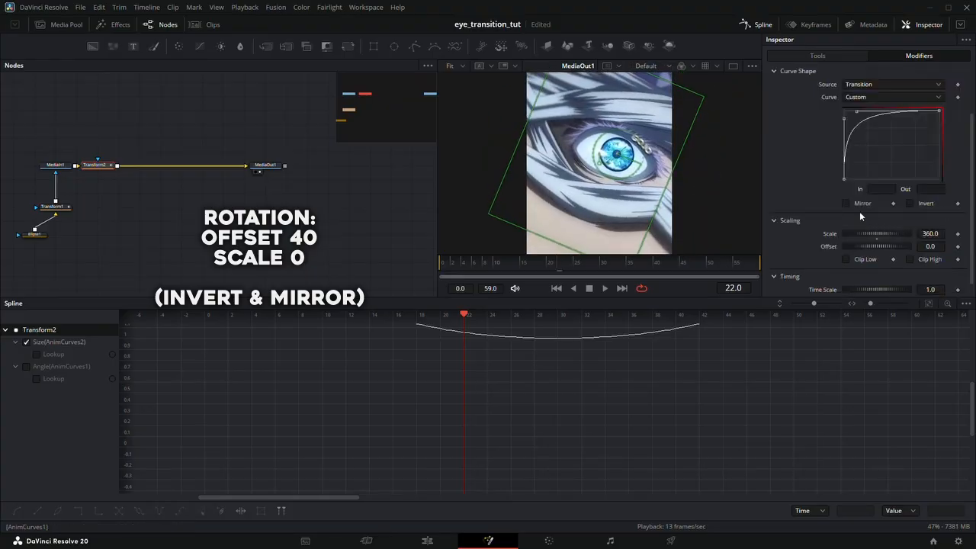
left_click(858, 204)
left_click(909, 203)
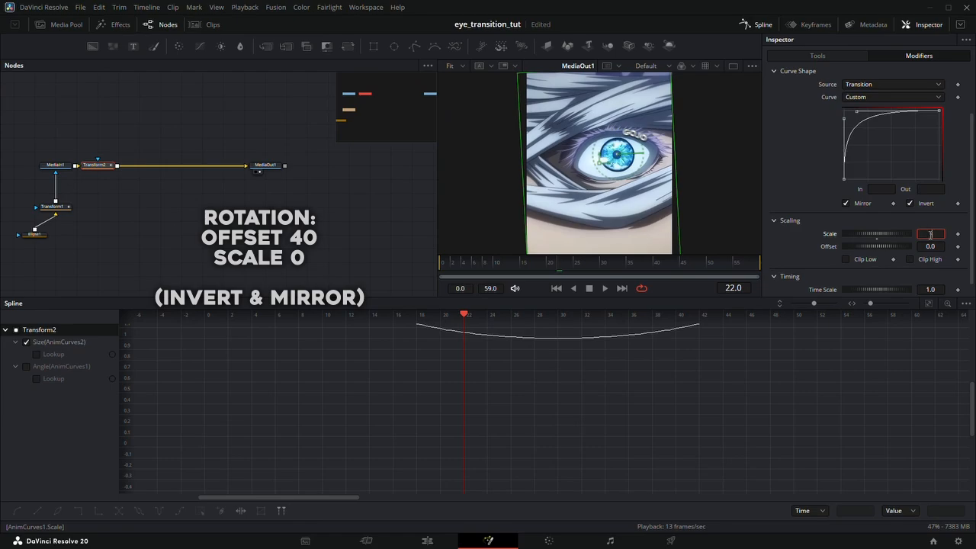
key("Tab")
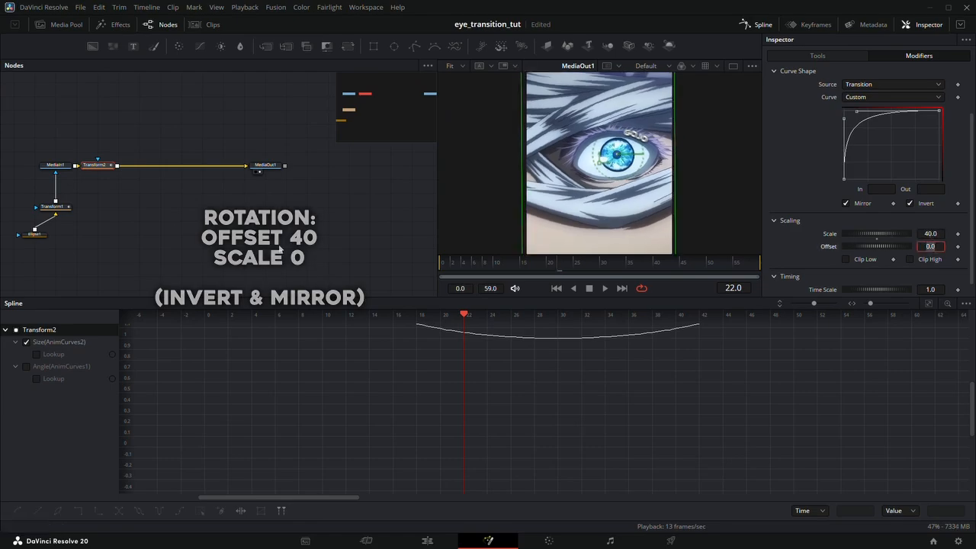
key("Return")
key("Home")
key("space")
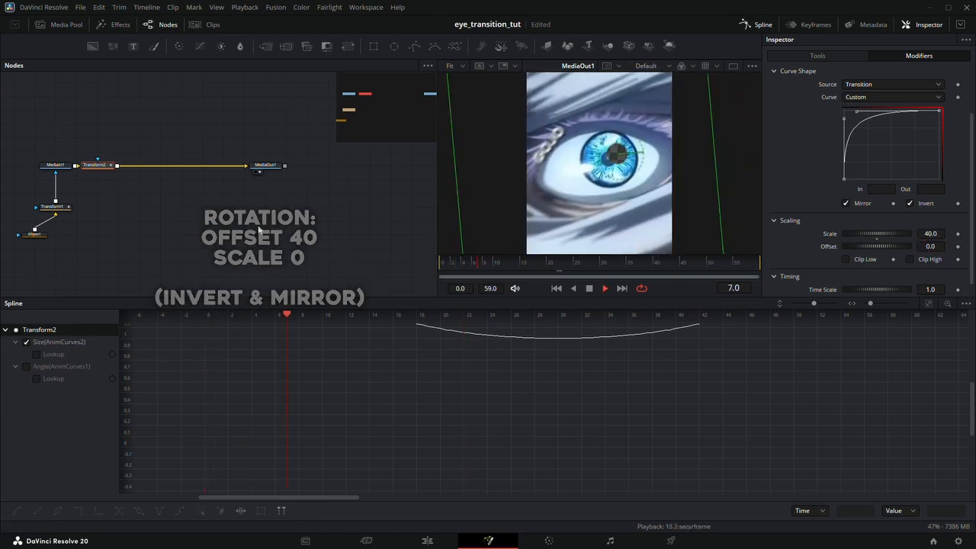
key("space")
Step: Return to the edit timeline, move the playhead to 01:00:01:33, and open Compound Clip 3 in Fusion
left_click(427, 540)
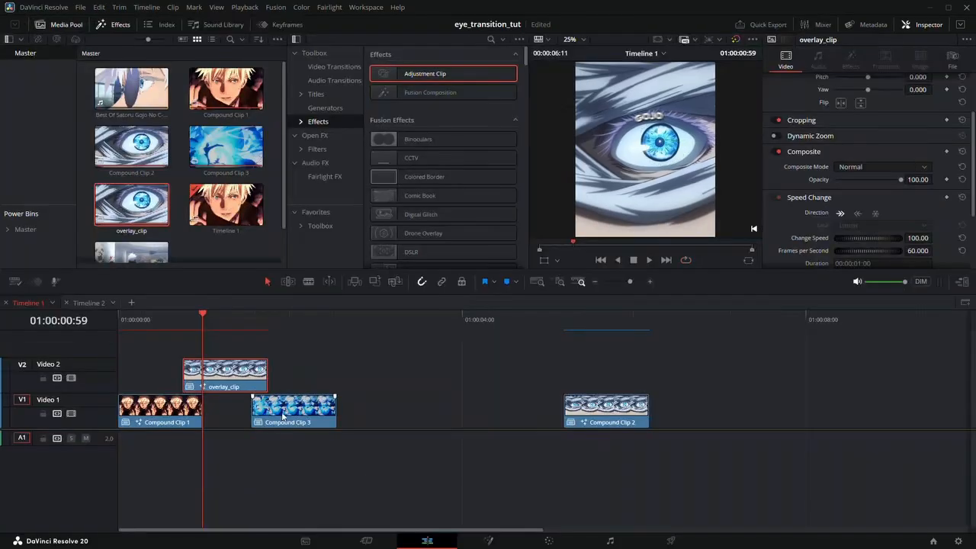
left_click_drag(181, 321, 251, 347)
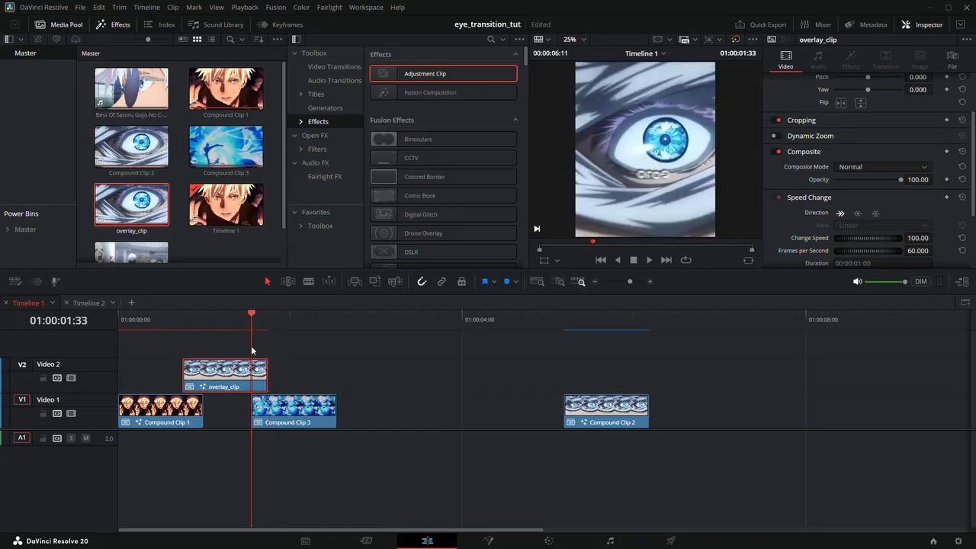
left_click(300, 416)
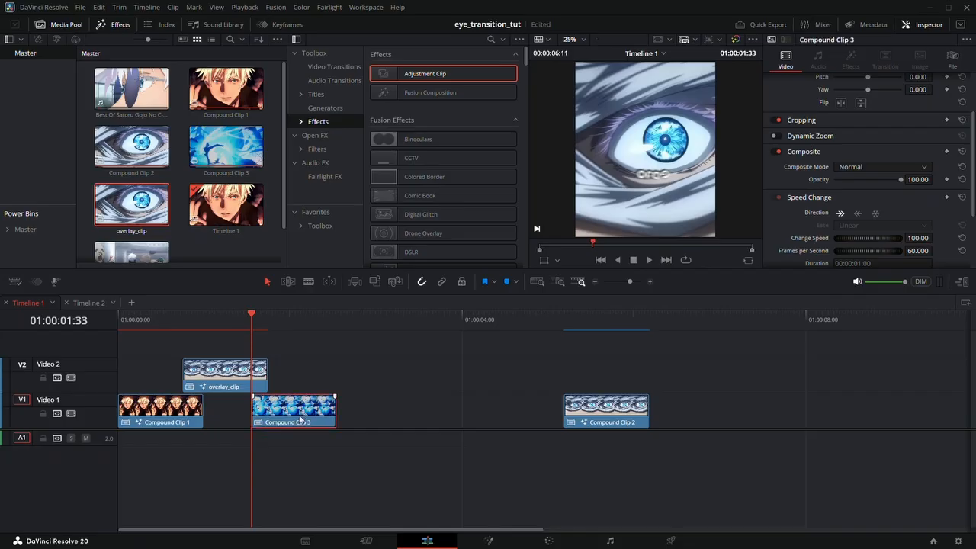
key("shift+5")
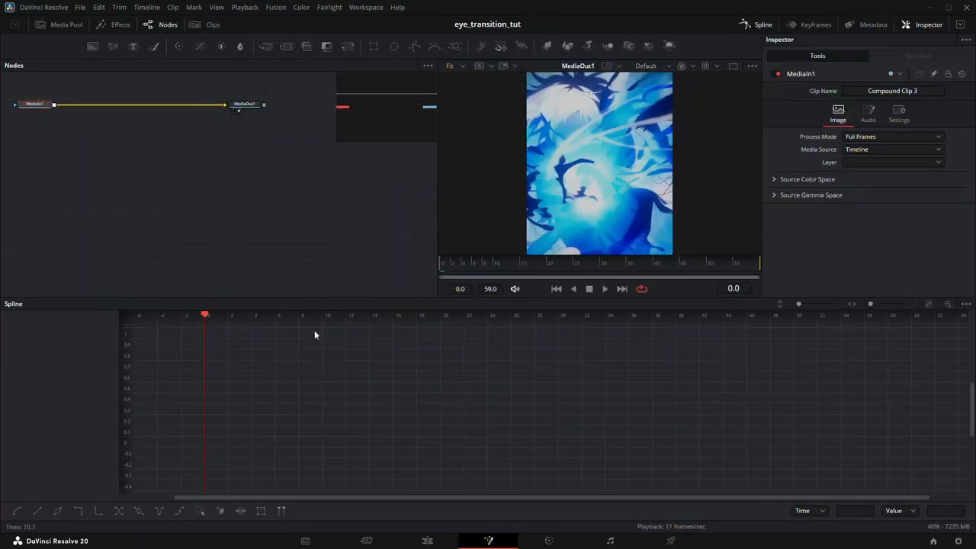
Step: Add a Transform node after MediaIn1 and set its edges to Mirror
key("shift+space")
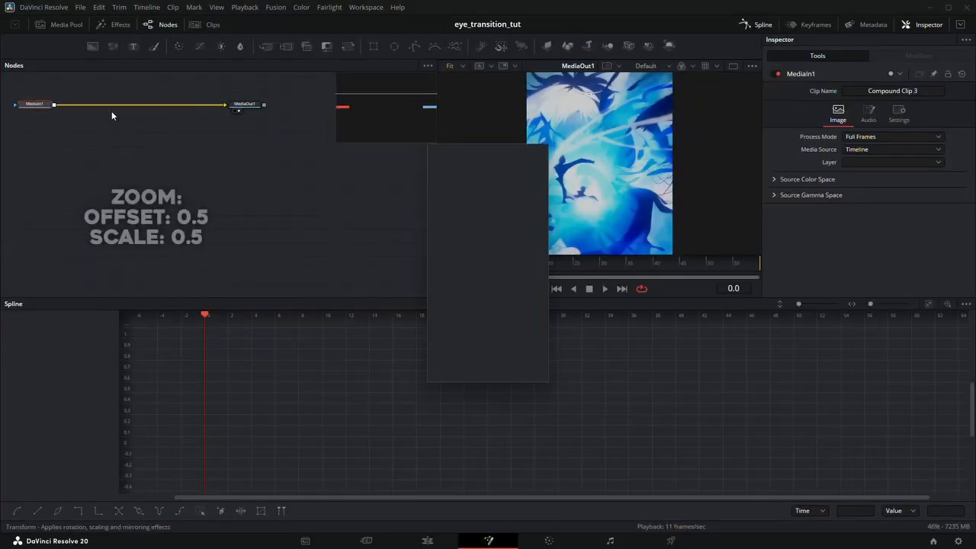
key("Return")
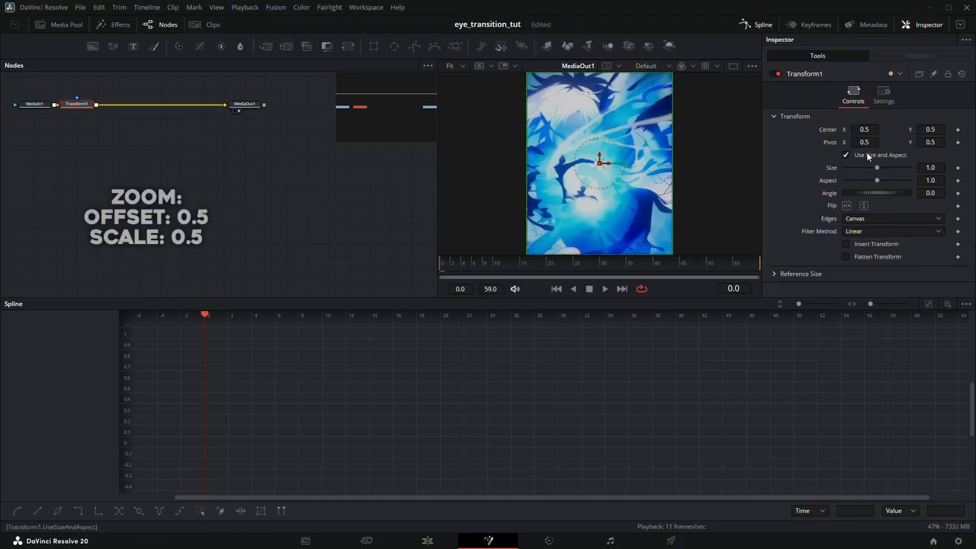
left_click(868, 219)
left_click(854, 251)
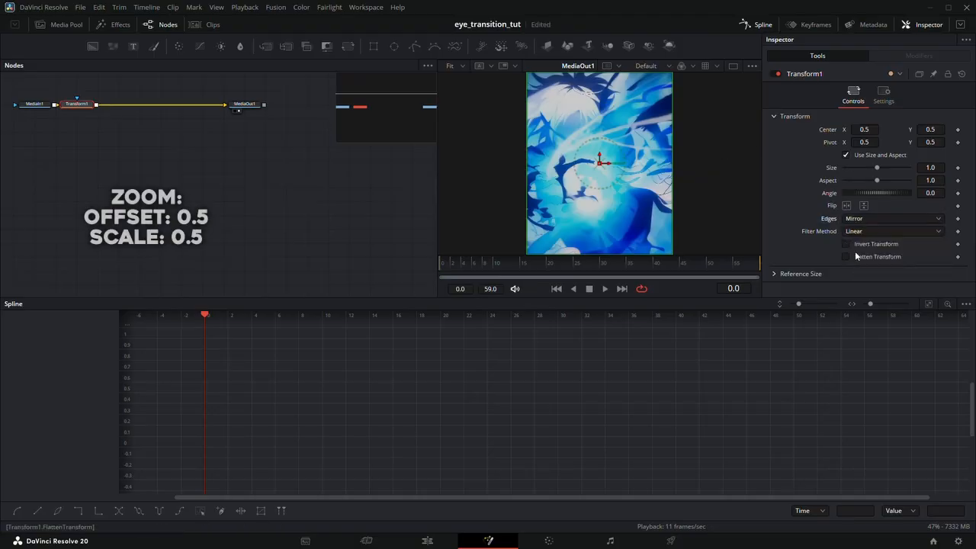
Step: Drive Transform1's Size with an Anim Curves modifier and open the modifier's settings
right_click(832, 168)
mouse_move(866, 211)
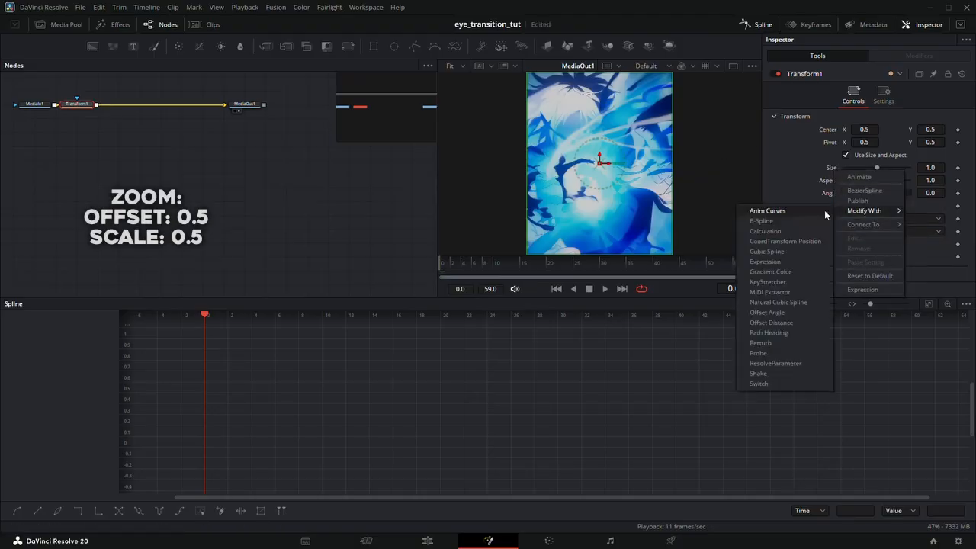
left_click(823, 210)
left_click(901, 57)
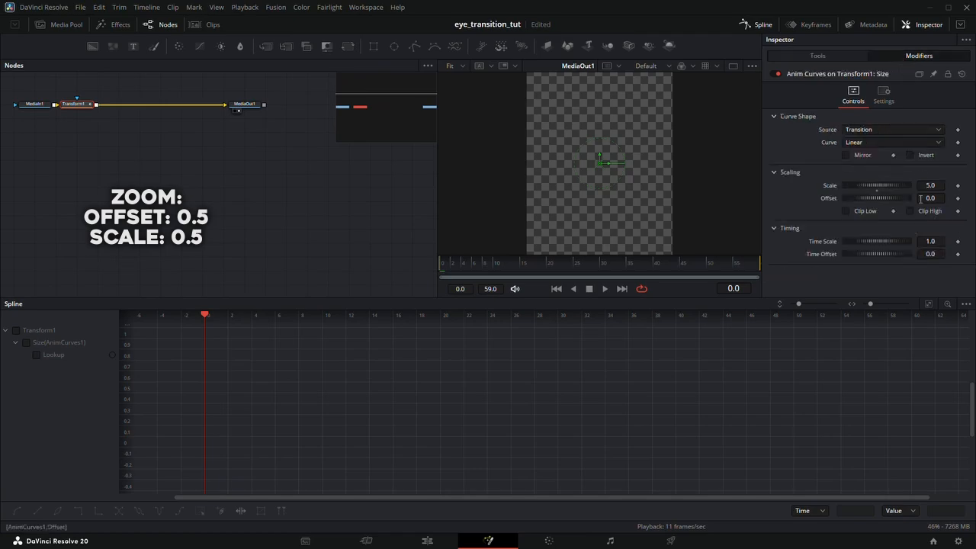
Step: Set both the Scale and Offset of the Anim Curves on Transform1's Size to 0.5
left_click(921, 199)
type("1")
key("Tab")
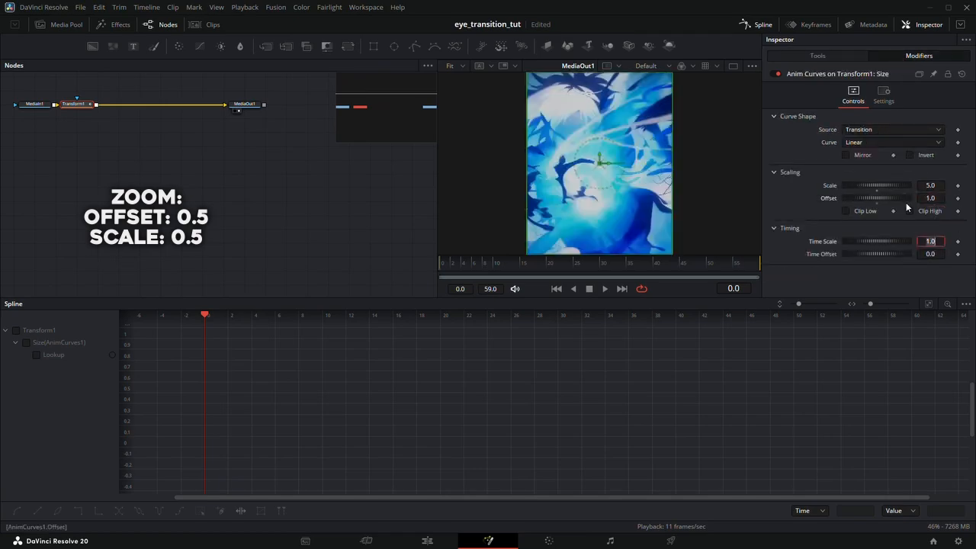
left_click(929, 185)
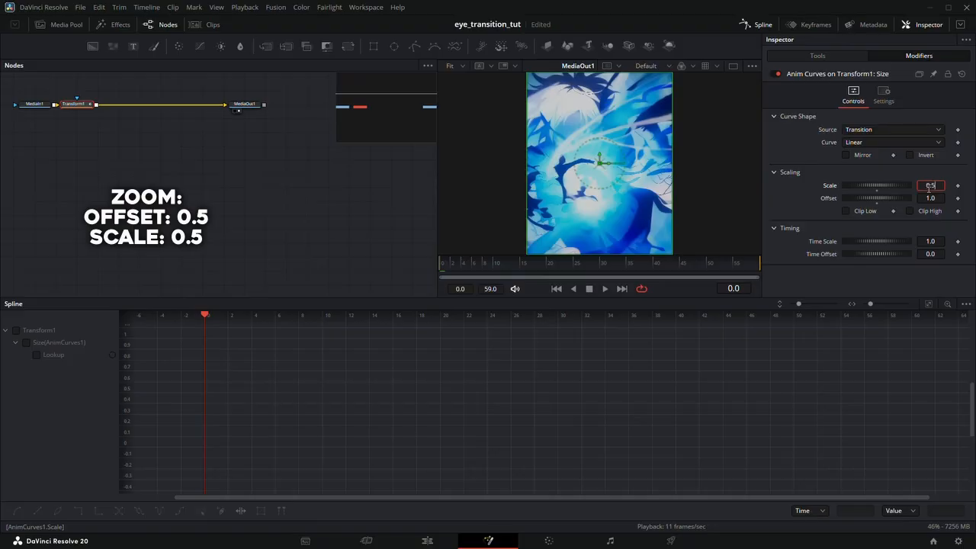
key("Tab")
type("0.5")
key("Tab")
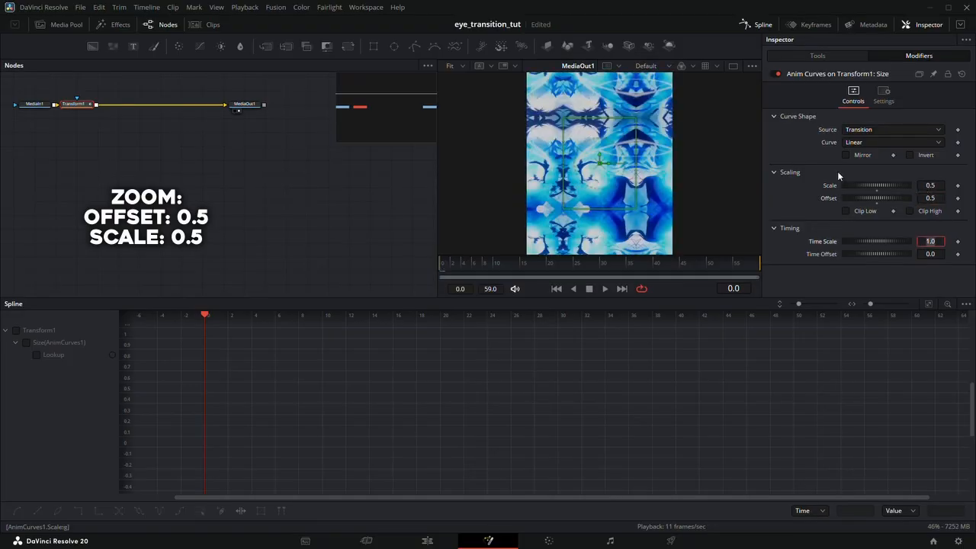
Step: Switch the Size animation to a Custom curve, shape it to rise steeply and flatten out, and play it back
left_click(858, 145)
left_click(865, 143)
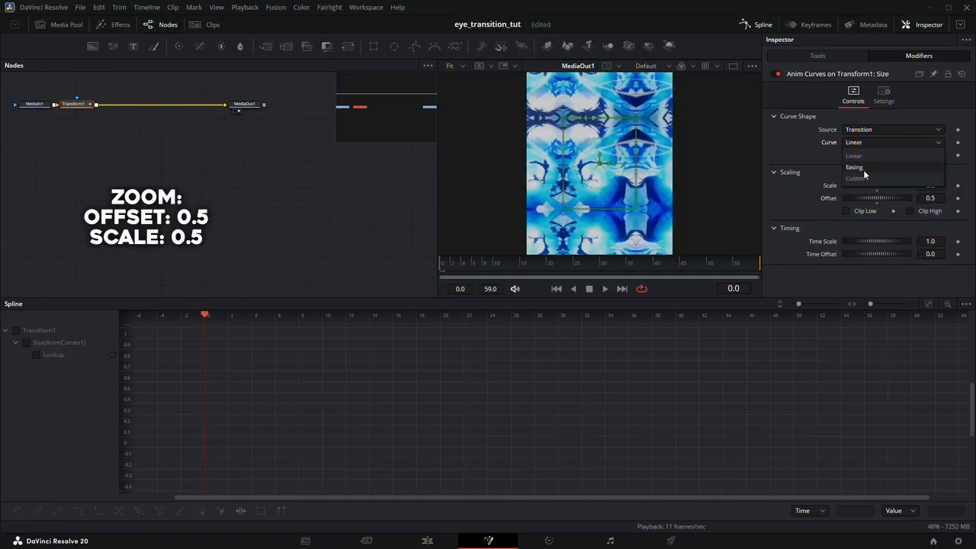
left_click(864, 185)
left_click_drag(876, 201, 843, 177)
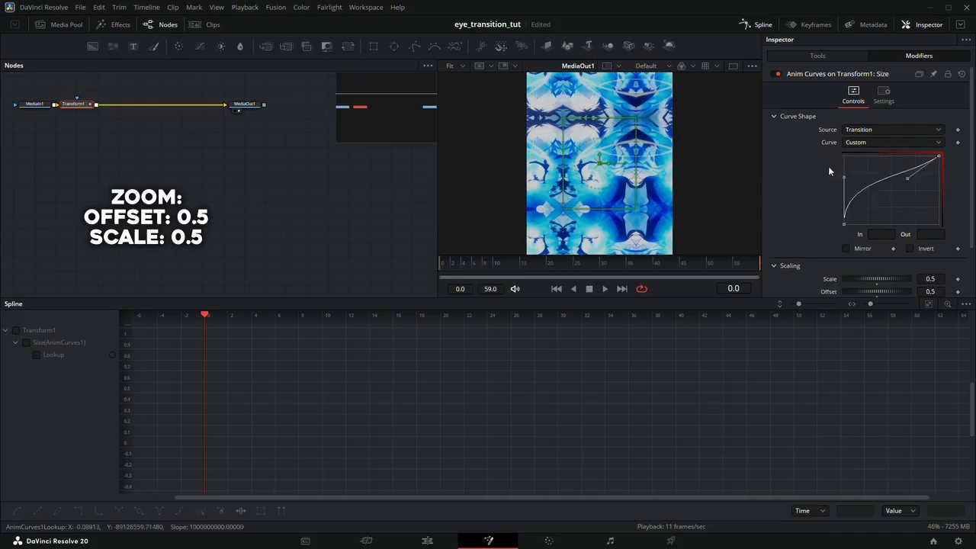
left_click_drag(907, 178, 859, 158)
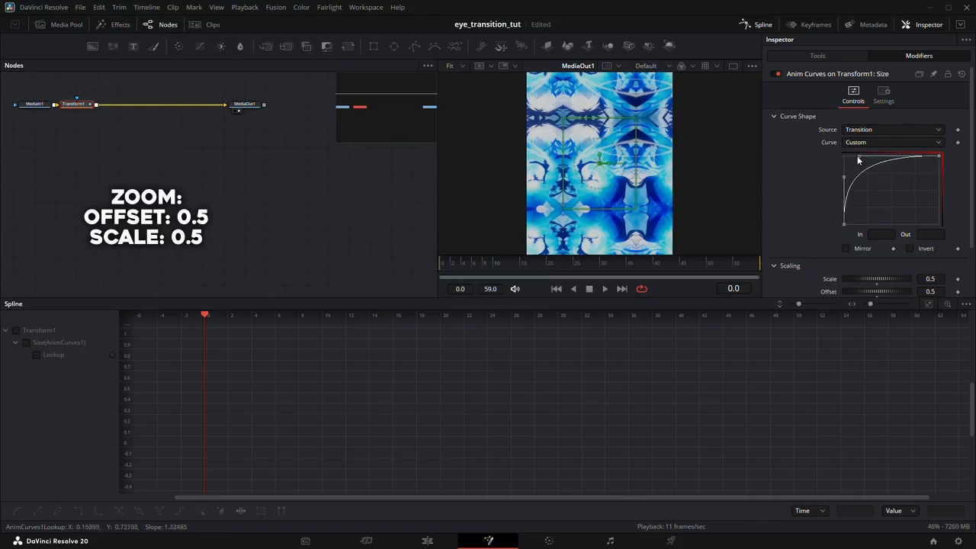
key("space")
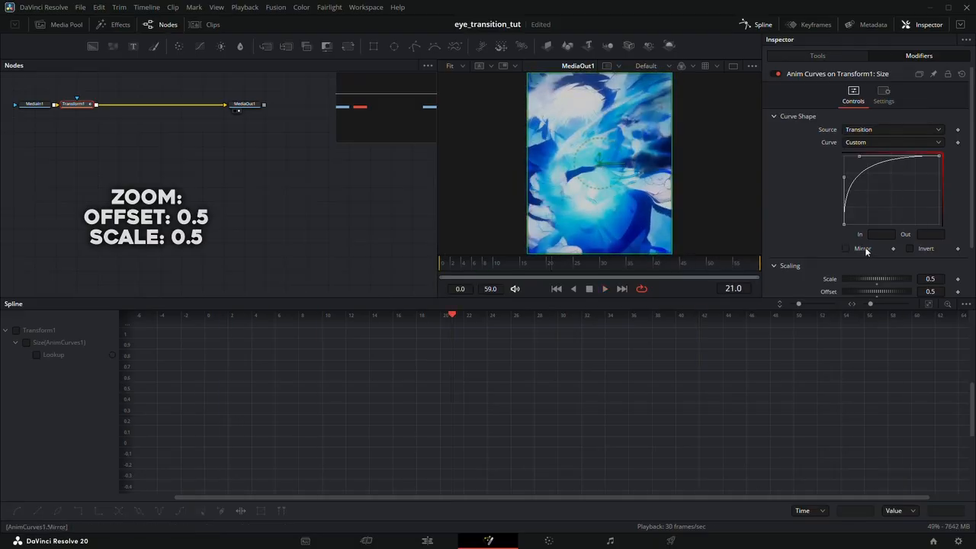
Step: Enable Motion Blur on Transform1 and play the zoom back
left_click(826, 55)
left_click(884, 94)
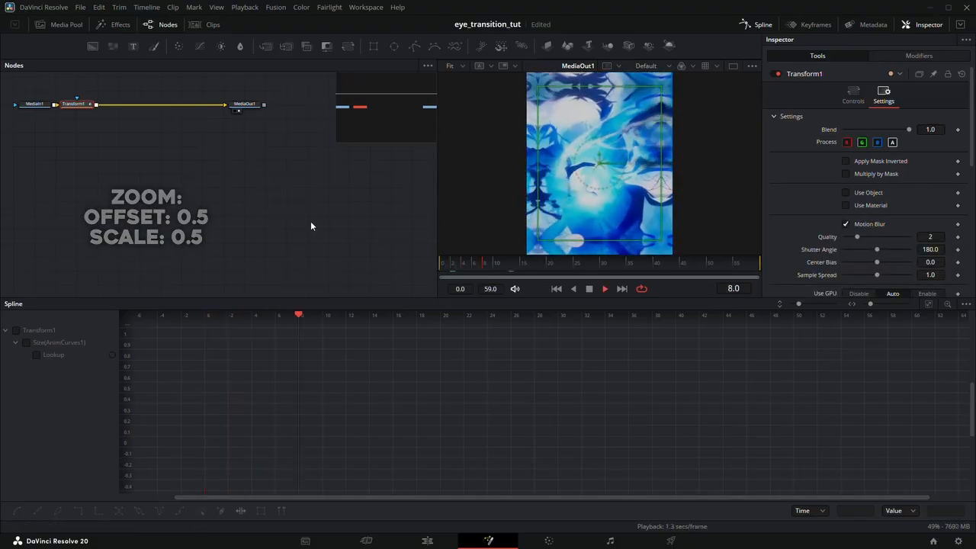
key("space")
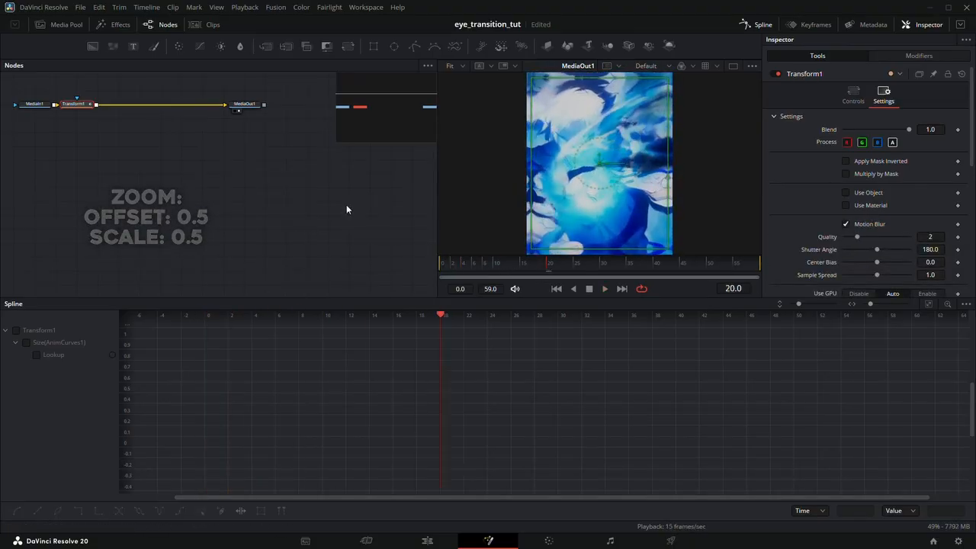
Step: Drive Transform1's Angle with an Anim Curves modifier and open the modifier's settings
left_click(851, 97)
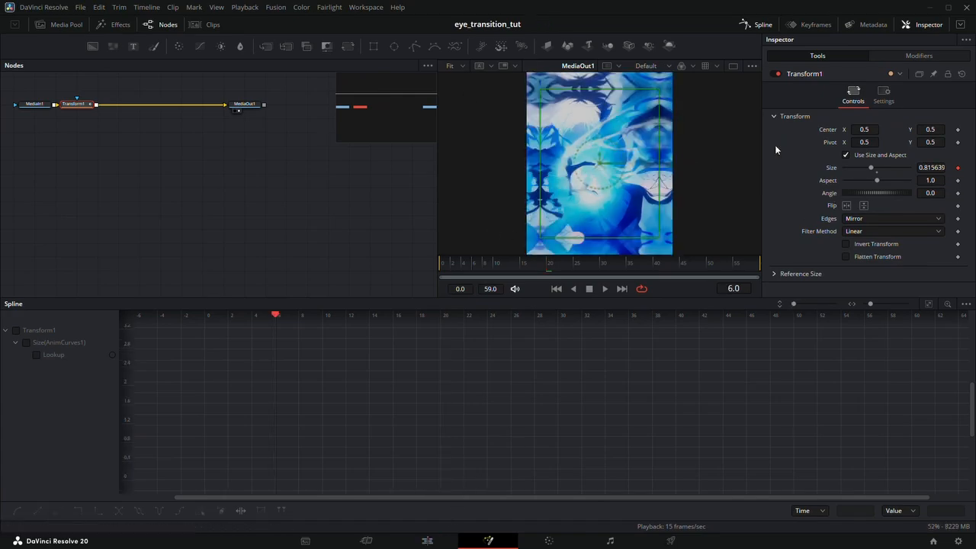
right_click(830, 193)
mouse_move(857, 238)
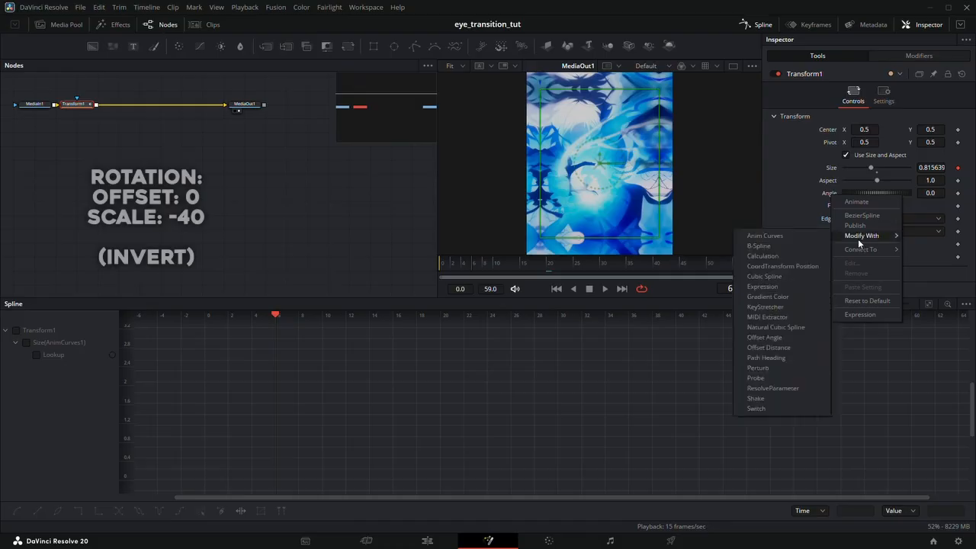
left_click(818, 236)
left_click(919, 57)
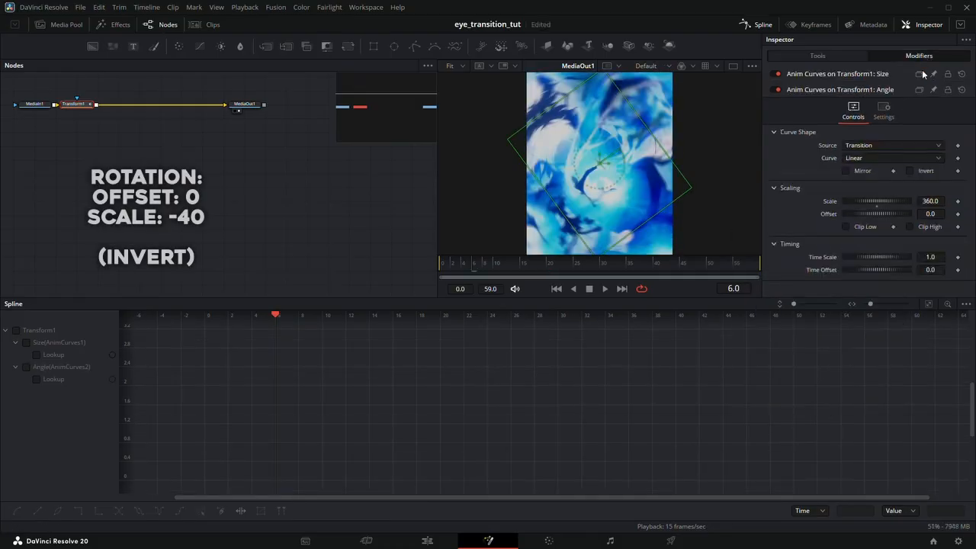
Step: Switch the Angle animation to a Custom curve and shape it to rise steeply and flatten out, leaving it unmirrored
left_click(884, 158)
left_click(863, 188)
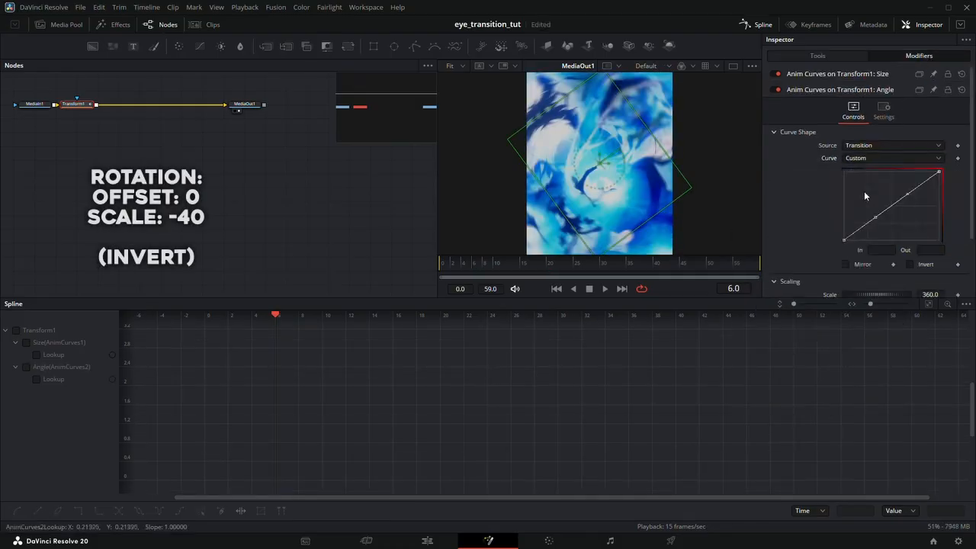
left_click_drag(876, 217, 844, 192)
left_click_drag(907, 194, 857, 176)
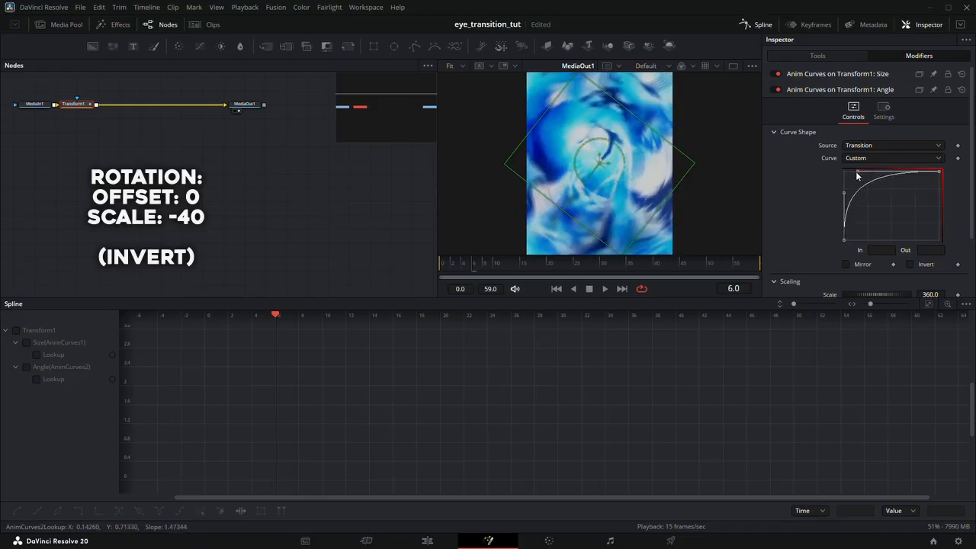
left_click(860, 264)
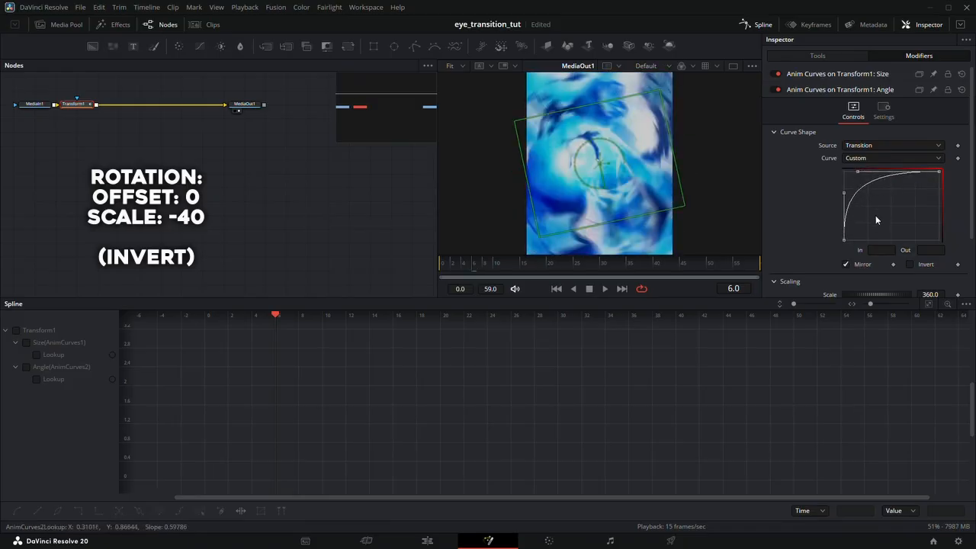
left_click(860, 263)
Step: Set the Scale of the Anim Curves on Transform1's Angle to -40 and invert the curve
scroll(869, 251, "down", 2)
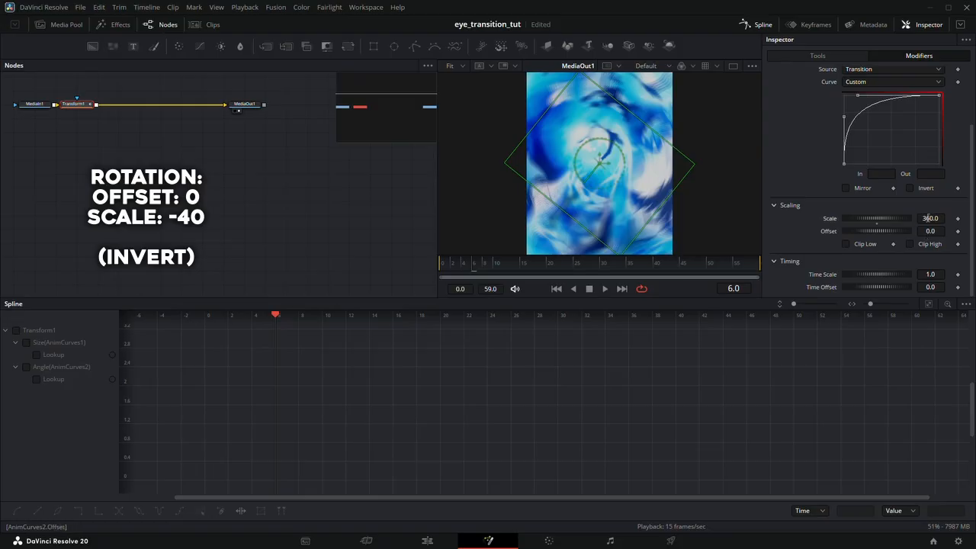
left_click(926, 219)
type("-40")
key("Tab")
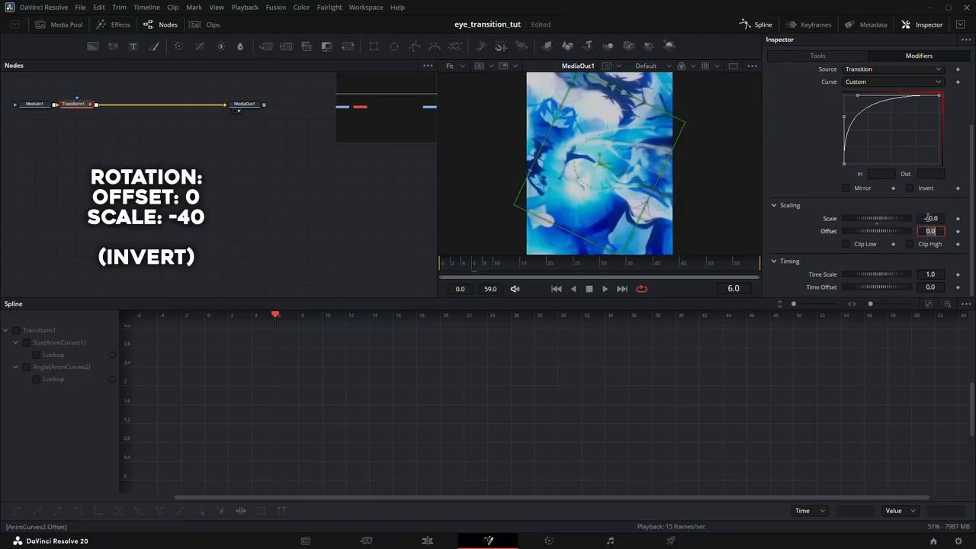
left_click(910, 187)
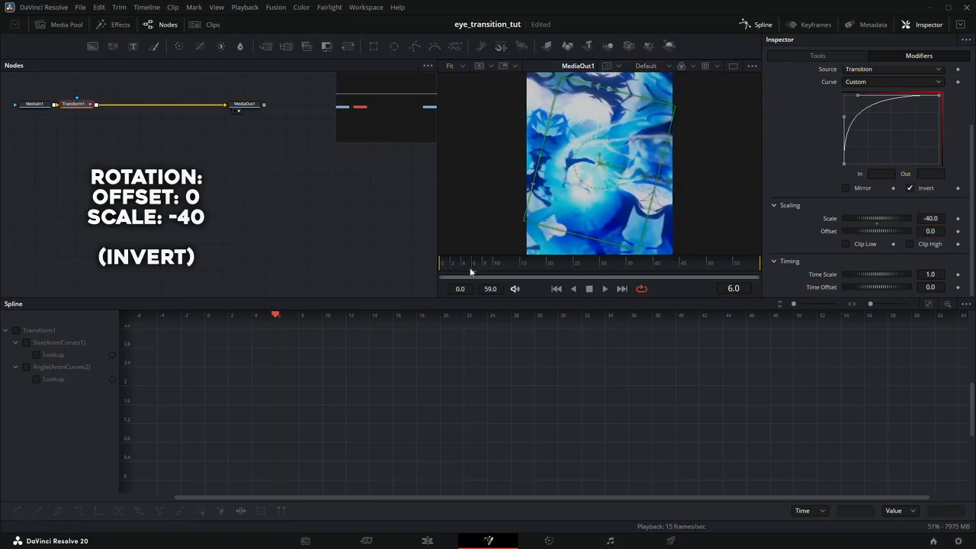
Step: Play the rotation back from the first frame and check Transform1's Motion Blur setting
key("Home")
key("space")
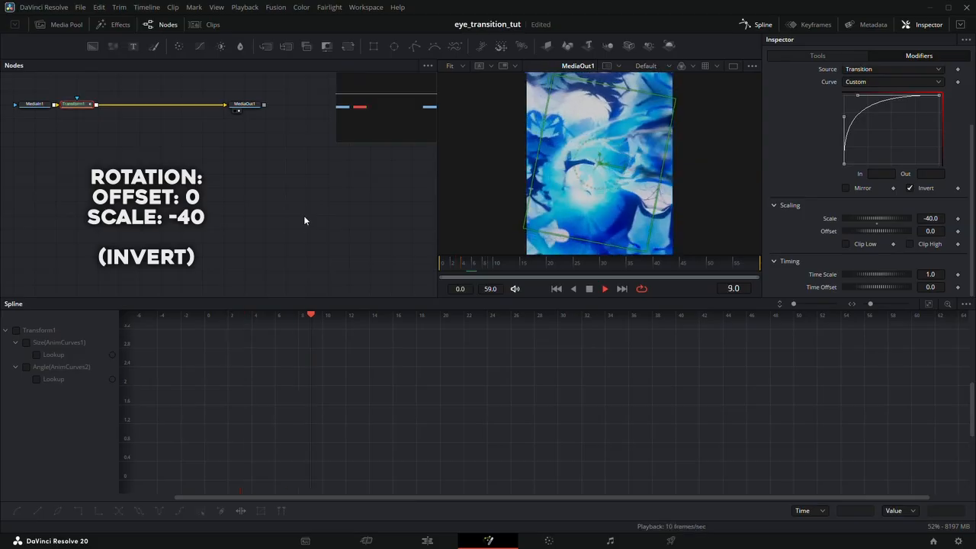
key("space")
left_click(812, 56)
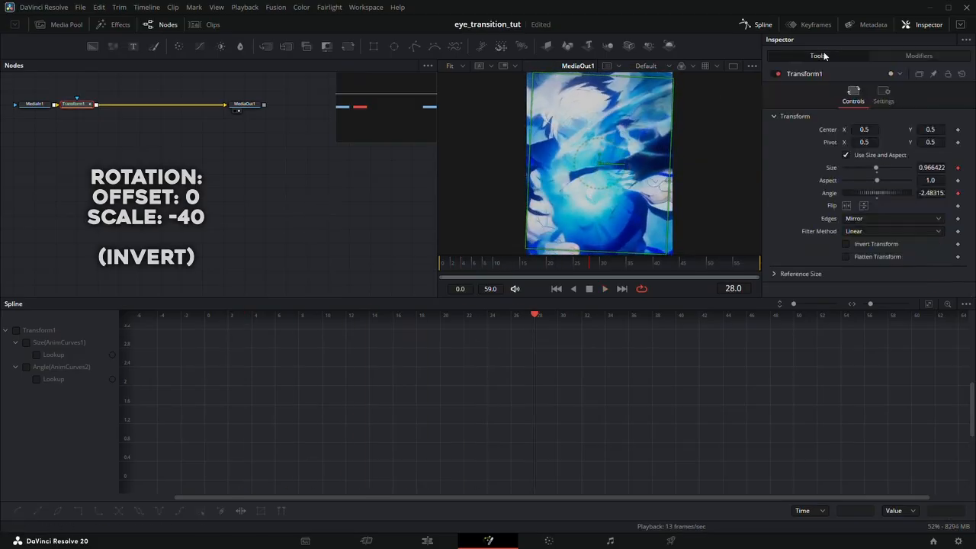
left_click(888, 99)
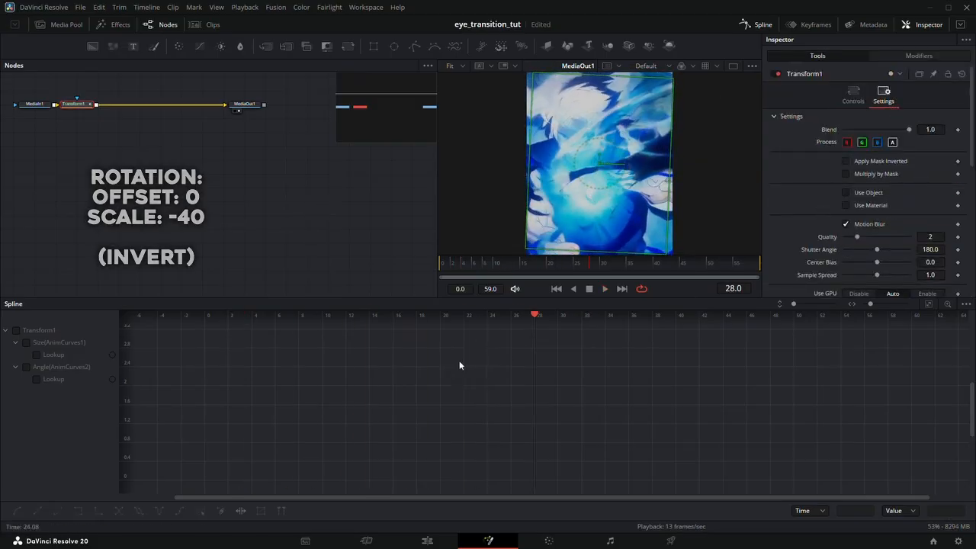
Step: Return to the Edit page and play Timeline 1 from the start to review the whole eye transition
left_click(426, 541)
left_click_drag(298, 322, 118, 329)
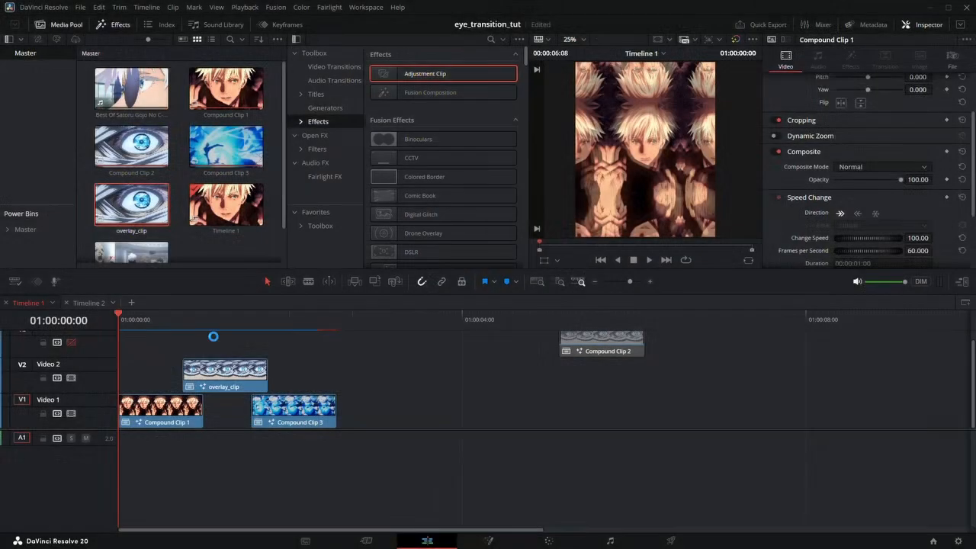
key("space")
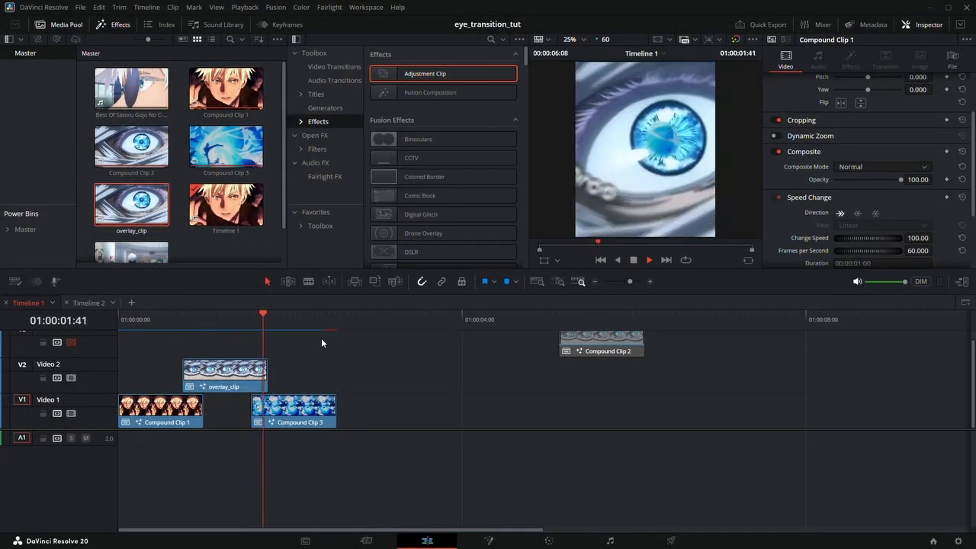